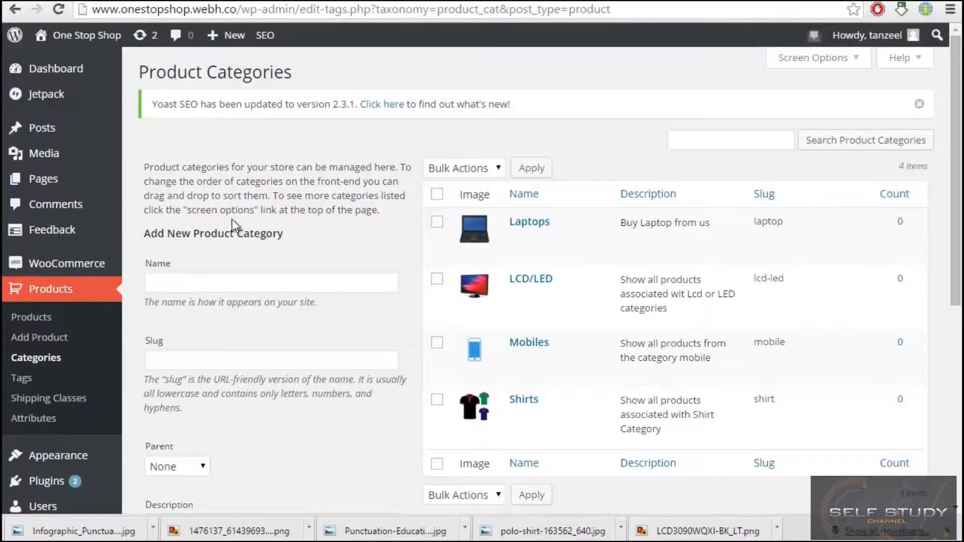
Step: Open the Shirts category storefront page in a new tab
{"action": "scroll", "coordinate": [502, 181], "scroll_direction": "down", "scroll_amount": 5}
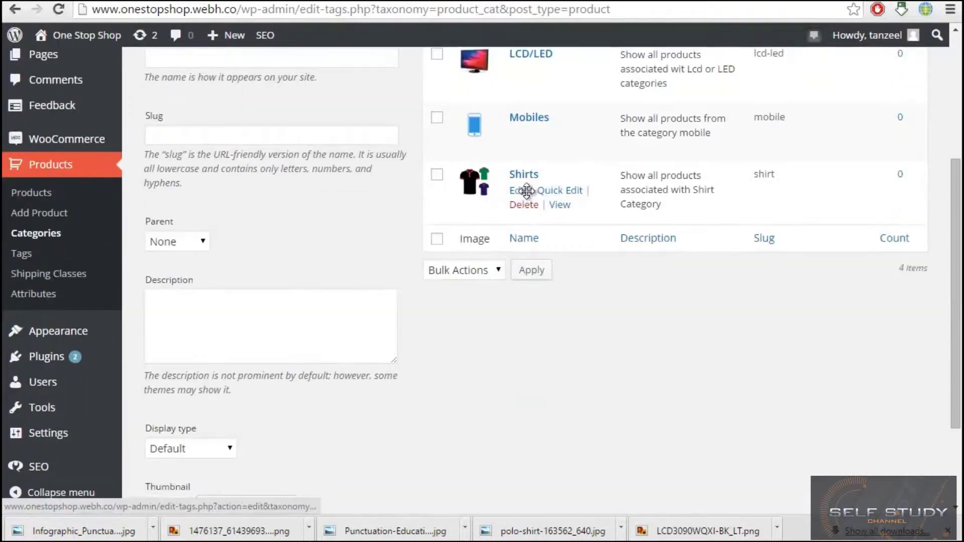
{"action": "scroll", "coordinate": [552, 201], "scroll_direction": "up", "scroll_amount": 3}
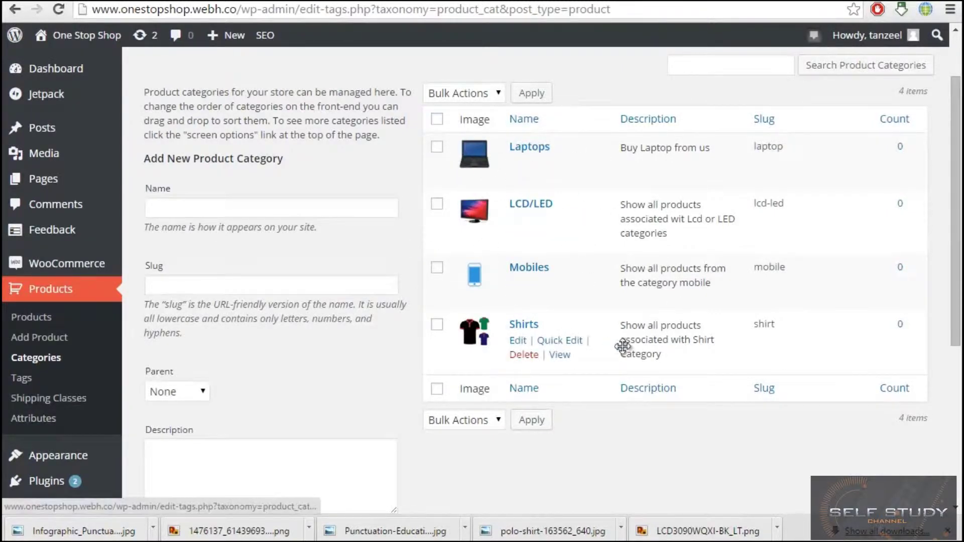
{"action": "right_click", "coordinate": [562, 355]}
{"action": "left_click", "coordinate": [582, 361]}
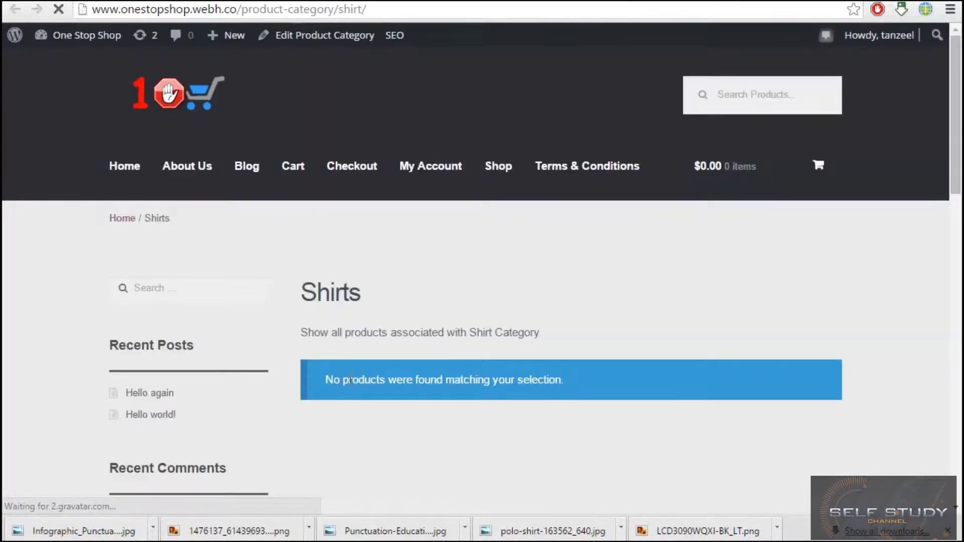
Step: Check that the Shirts page shows no products found, then return to the admin categories list
{"action": "left_click_drag", "start_coordinate": [321, 385], "coordinate": [679, 385]}
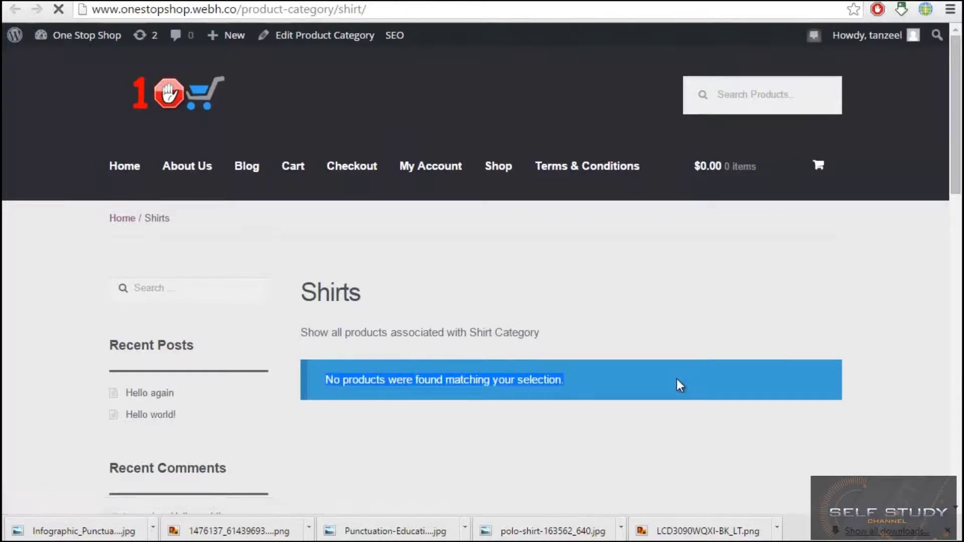
{"action": "left_click", "coordinate": [679, 386]}
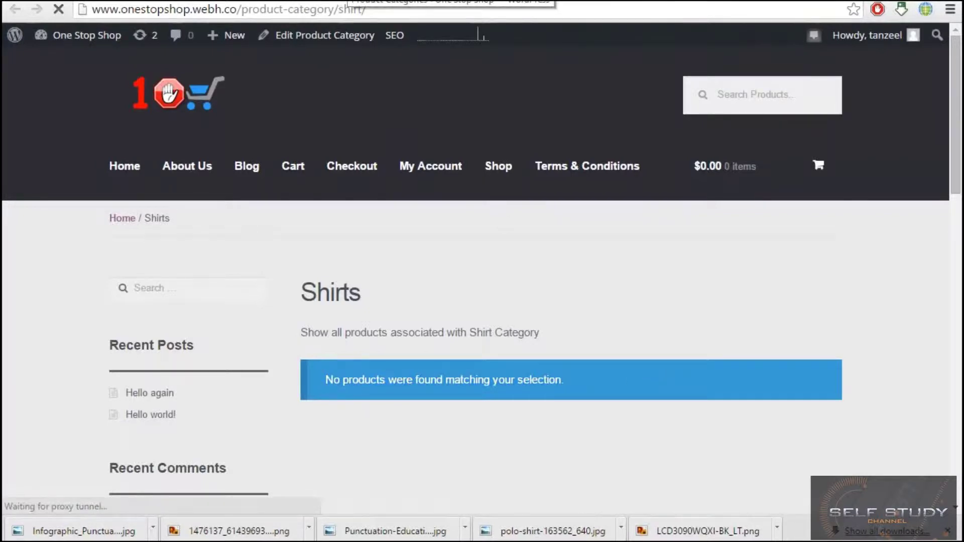
{"action": "left_click", "coordinate": [361, 1]}
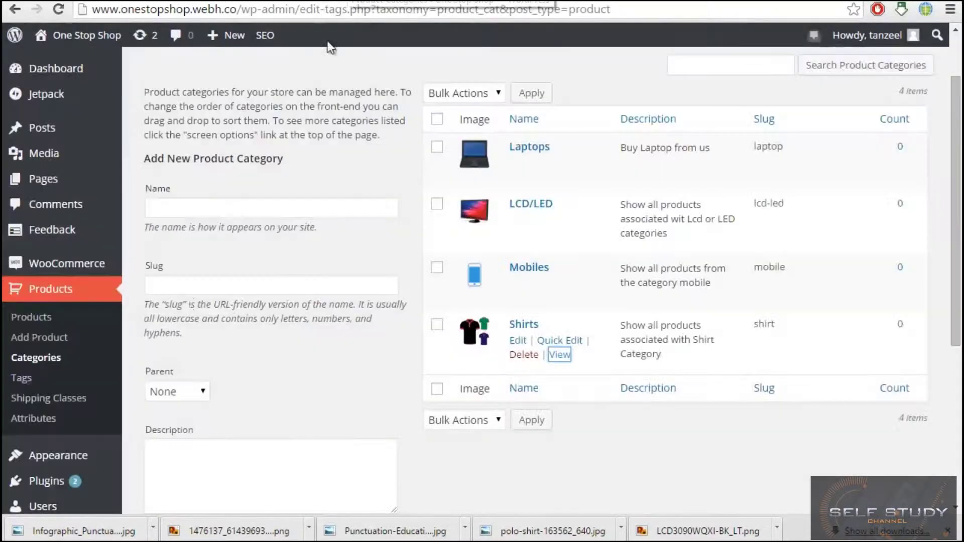
{"action": "right_click", "coordinate": [48, 347]}
Step: Create a product named 'sample' in a new tab and publish it under Laptops
{"action": "left_click", "coordinate": [100, 351]}
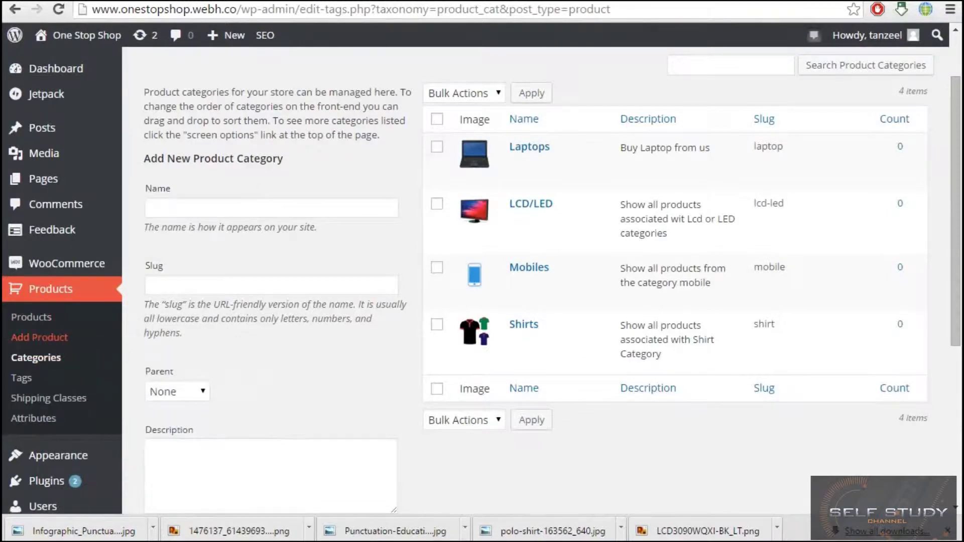
{"action": "left_click", "coordinate": [40, 337]}
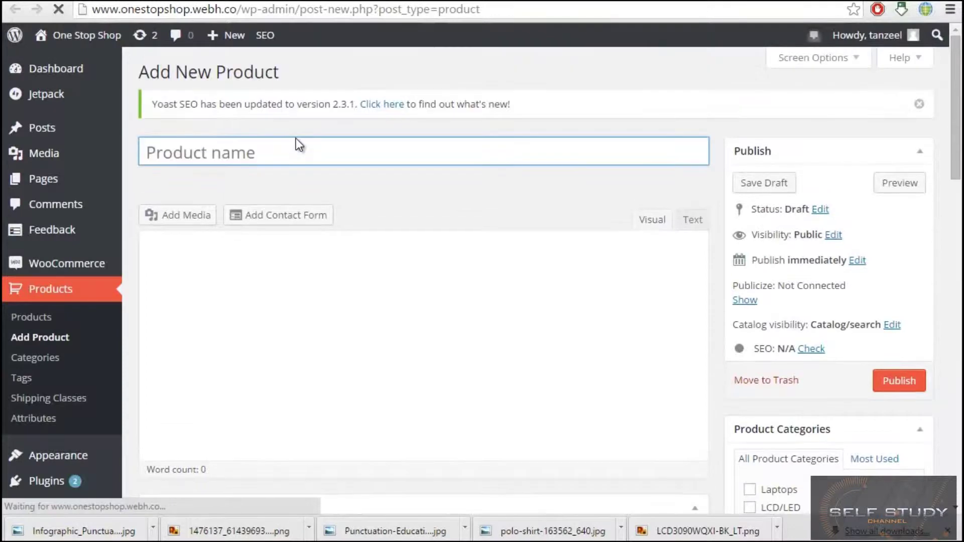
{"action": "type", "text": "sa"}
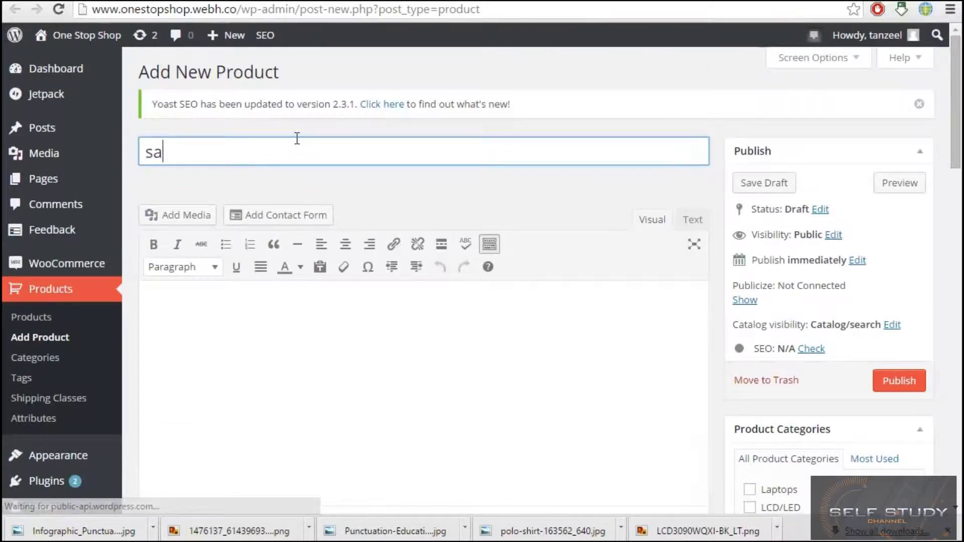
{"action": "type", "text": "mop"}
{"action": "key", "text": "BackSpace"}
{"action": "key", "text": "BackSpace"}
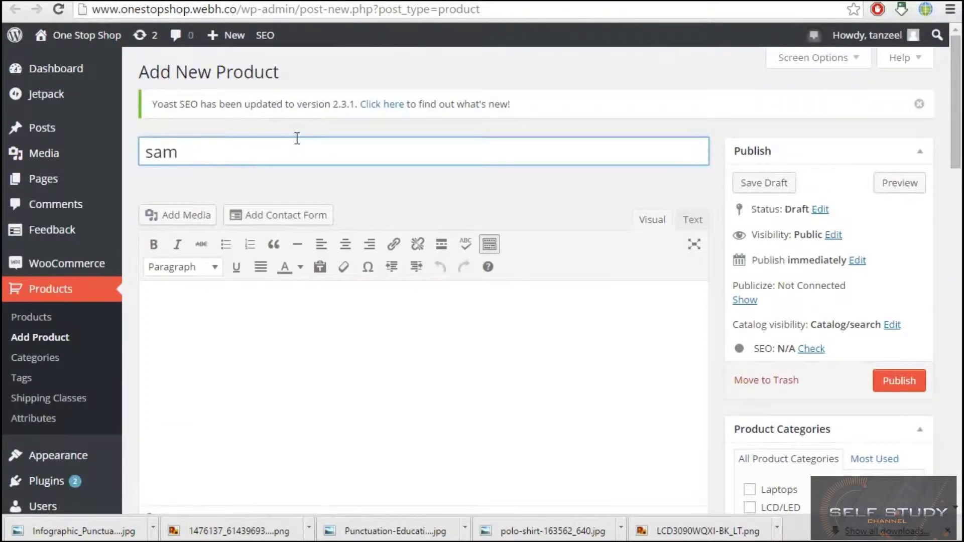
{"action": "type", "text": "ple"}
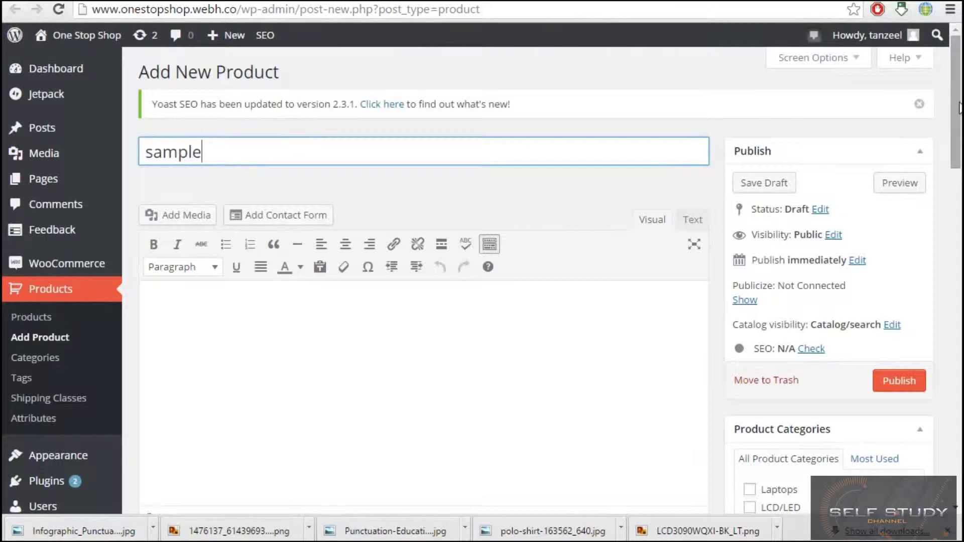
{"action": "scroll", "coordinate": [811, 159], "scroll_direction": "down", "scroll_amount": 8}
{"action": "scroll", "coordinate": [812, 158], "scroll_direction": "up", "scroll_amount": 3}
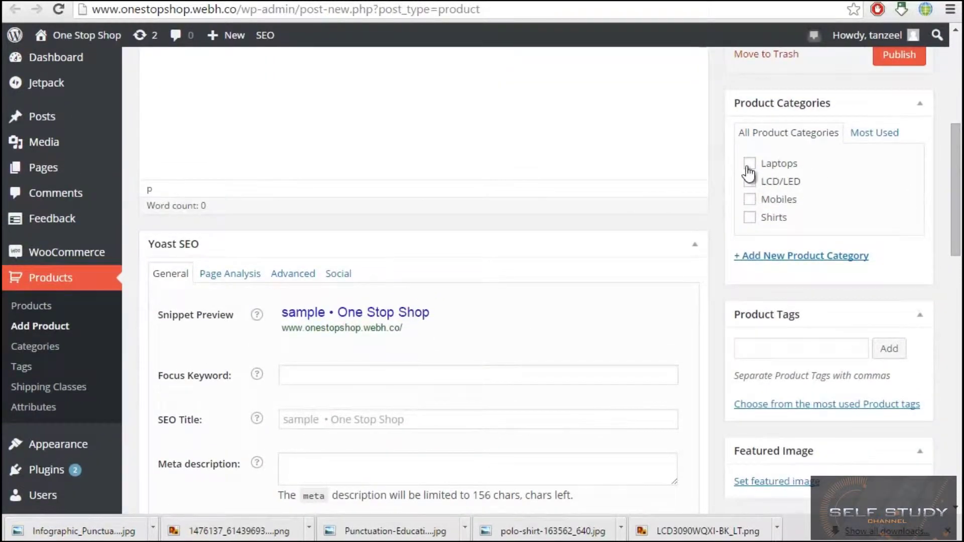
{"action": "scroll", "coordinate": [854, 211], "scroll_direction": "up", "scroll_amount": 4}
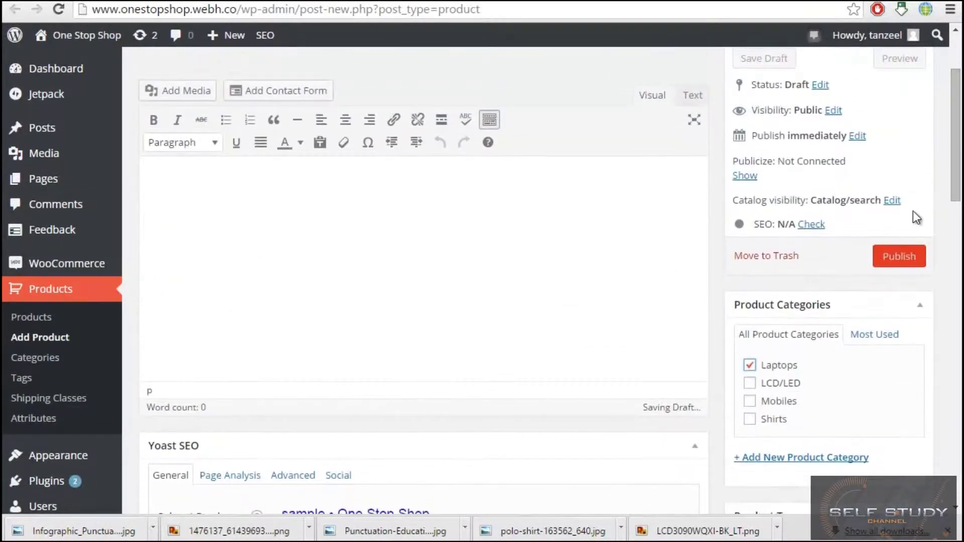
{"action": "left_click", "coordinate": [888, 262]}
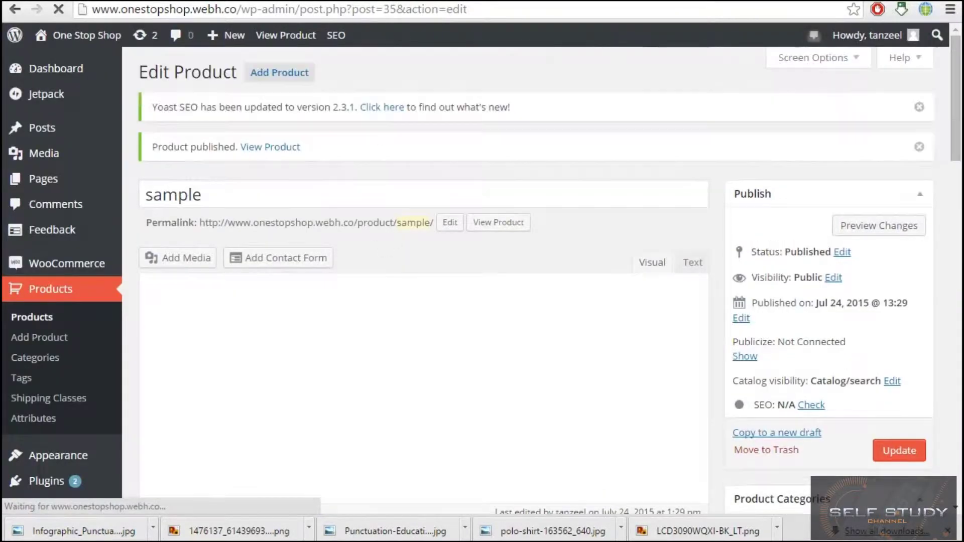
Step: Open the Laptops category storefront page in a new tab
{"action": "left_click", "coordinate": [474, 2]}
{"action": "left_click", "coordinate": [477, 2]}
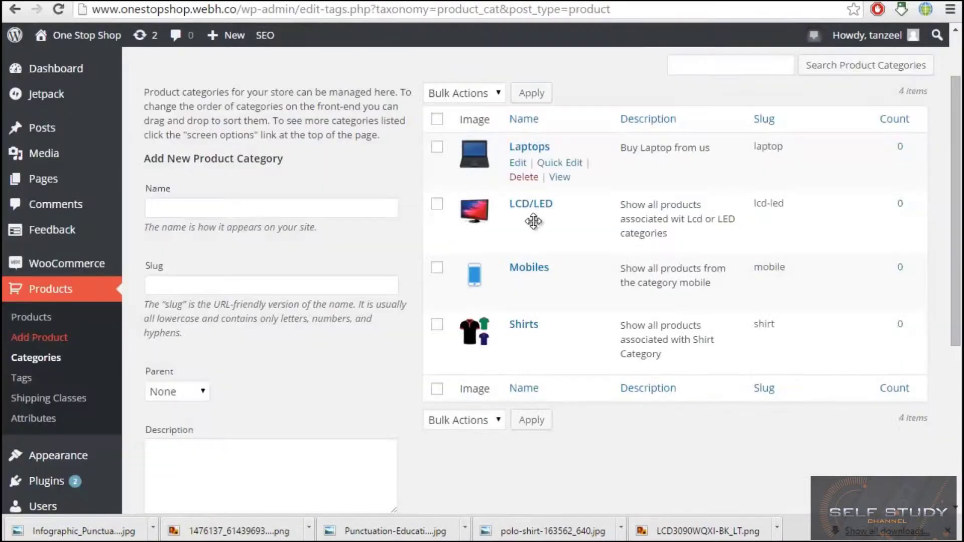
{"action": "right_click", "coordinate": [561, 179]}
{"action": "left_click", "coordinate": [585, 186]}
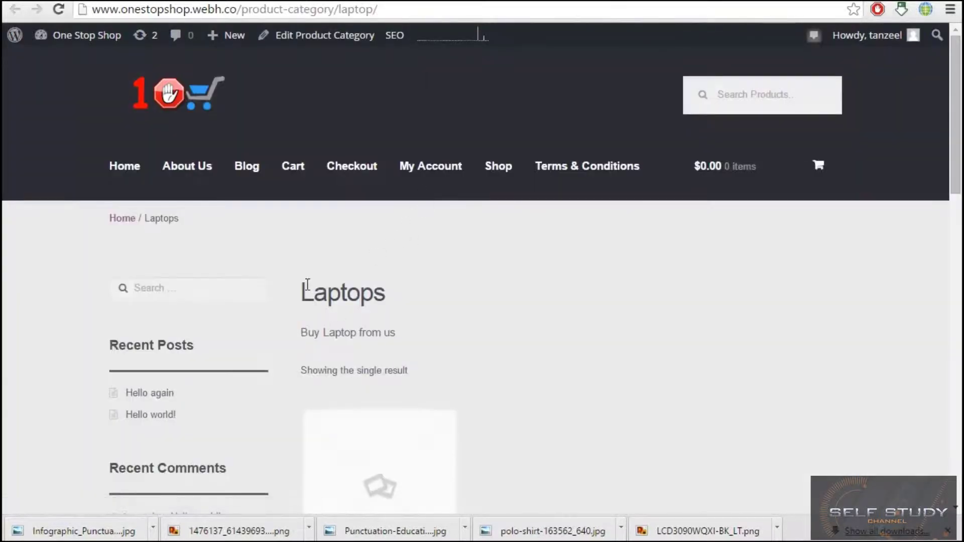
Step: Inspect the Laptops heading and its 'Buy Laptop from us' description
{"action": "left_click_drag", "start_coordinate": [302, 292], "coordinate": [410, 290]}
{"action": "left_click", "coordinate": [360, 329]}
{"action": "left_click_drag", "start_coordinate": [302, 332], "coordinate": [405, 338]}
{"action": "left_click", "coordinate": [365, 334]}
{"action": "triple_click", "coordinate": [366, 334]}
{"action": "left_click", "coordinate": [387, 327]}
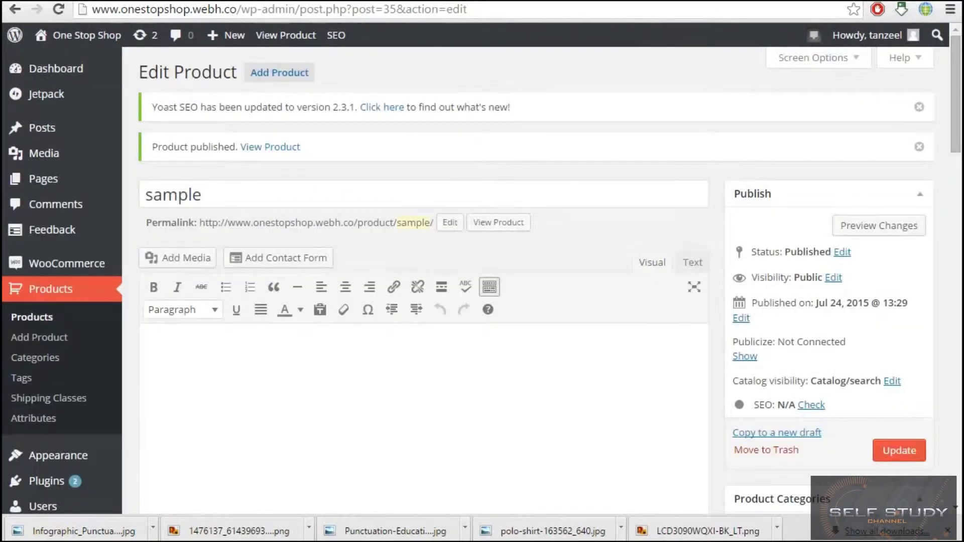
{"action": "key", "text": "alt+Left"}
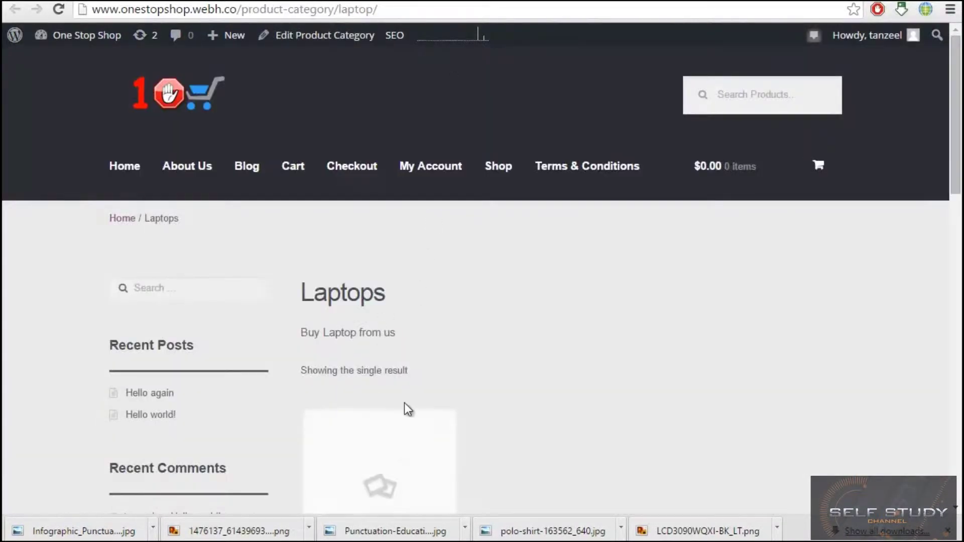
Step: View the sample product's page showing Category: Laptops, then go back to the admin categories
{"action": "scroll", "coordinate": [405, 403], "scroll_direction": "down", "scroll_amount": 2}
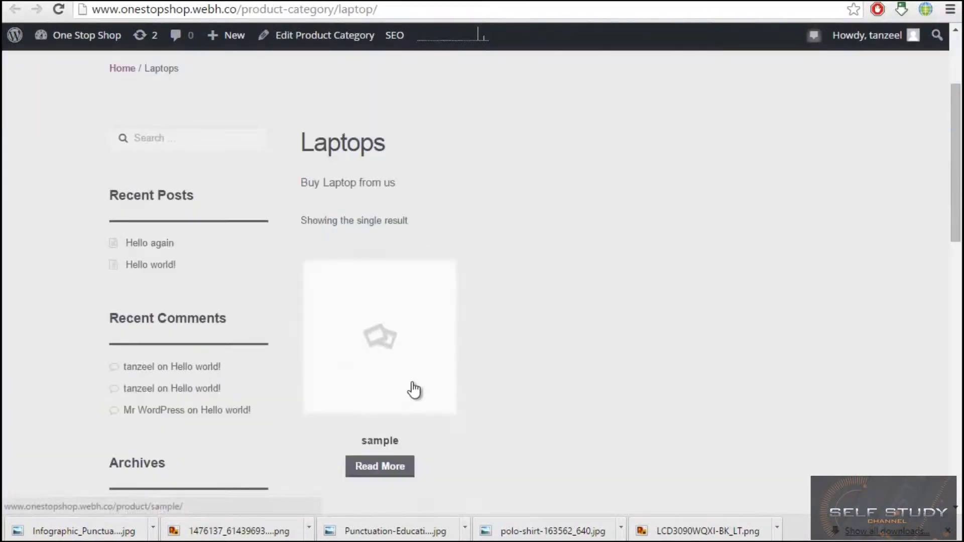
{"action": "left_click", "coordinate": [377, 465]}
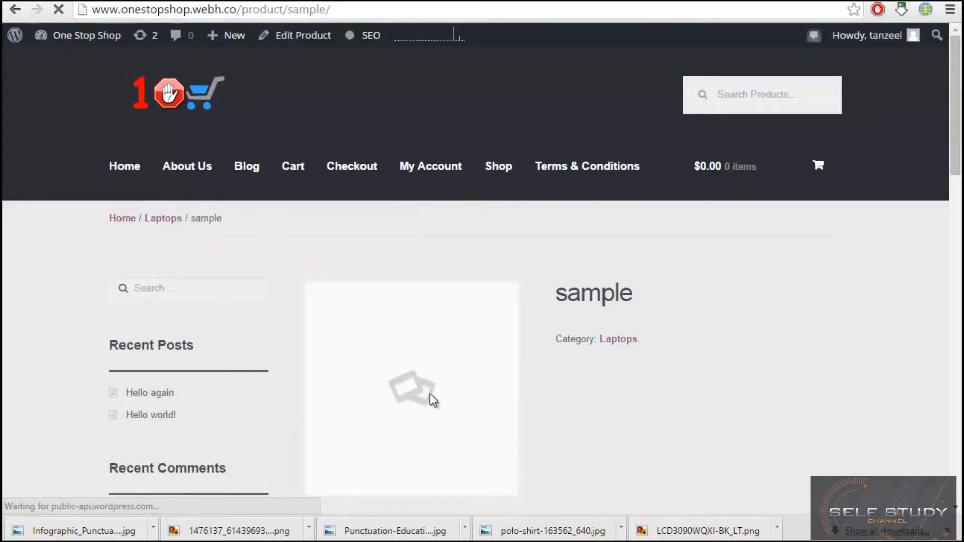
{"action": "scroll", "coordinate": [515, 263], "scroll_direction": "down", "scroll_amount": 10}
{"action": "scroll", "coordinate": [583, 321], "scroll_direction": "up", "scroll_amount": 10}
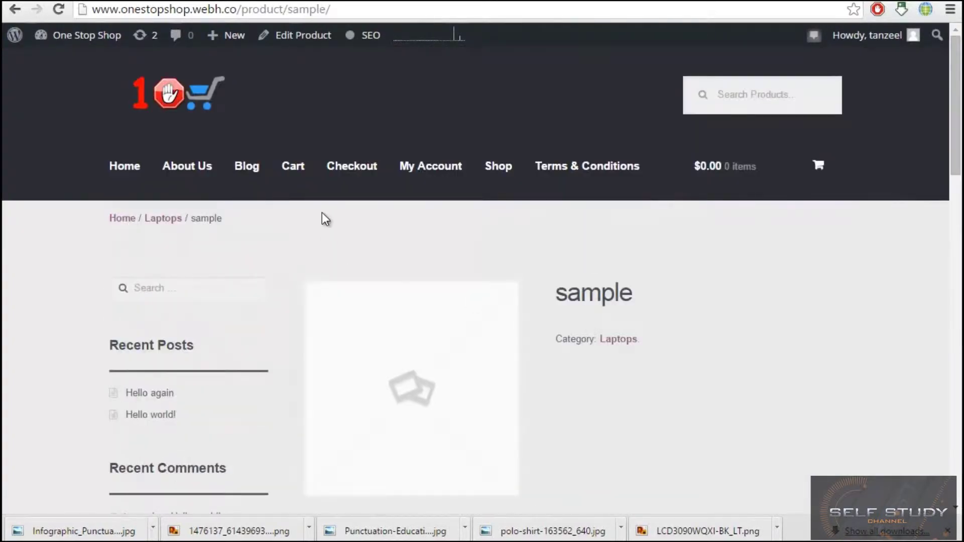
{"action": "left_click", "coordinate": [15, 10]}
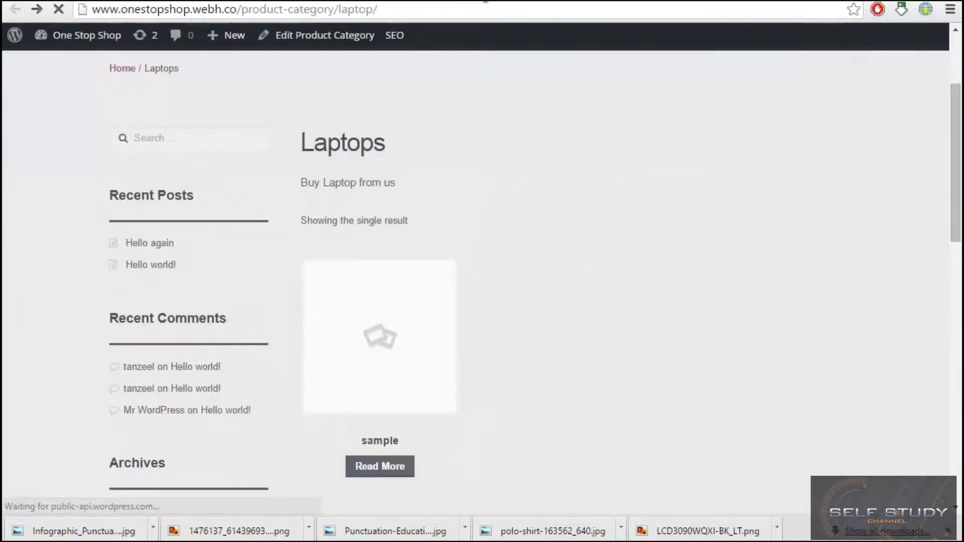
{"action": "left_click", "coordinate": [14, 11]}
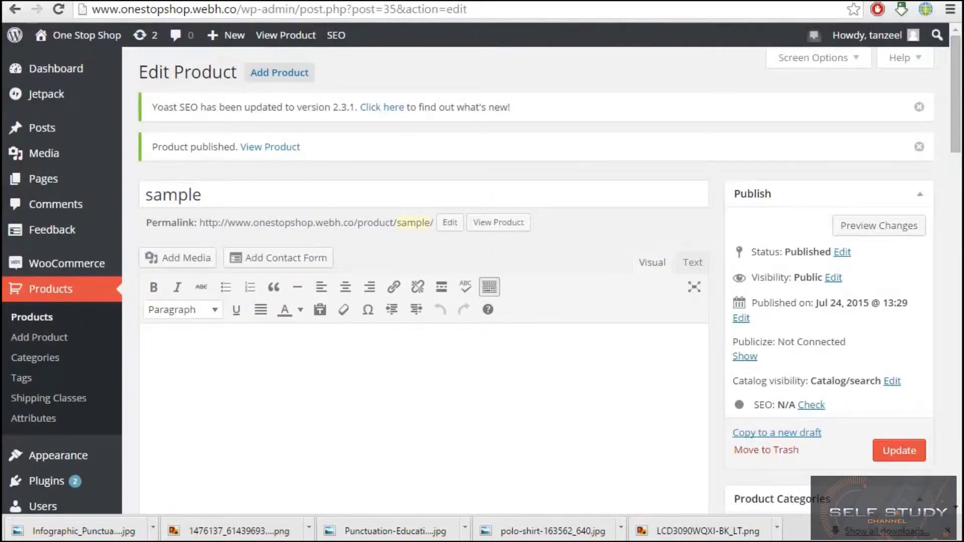
{"action": "left_click", "coordinate": [15, 10]}
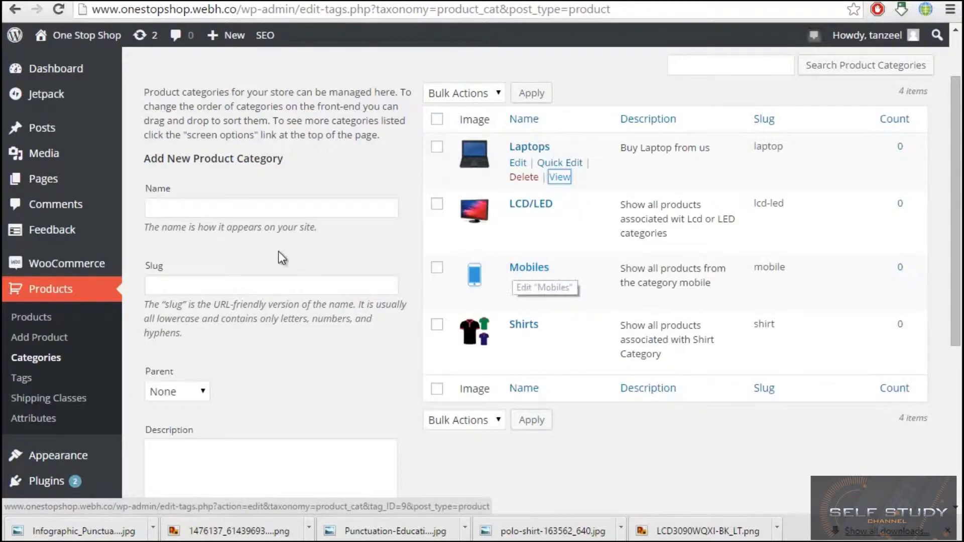
Step: Enter iOS as the name in the Add New Product Category form
{"action": "left_click", "coordinate": [276, 210]}
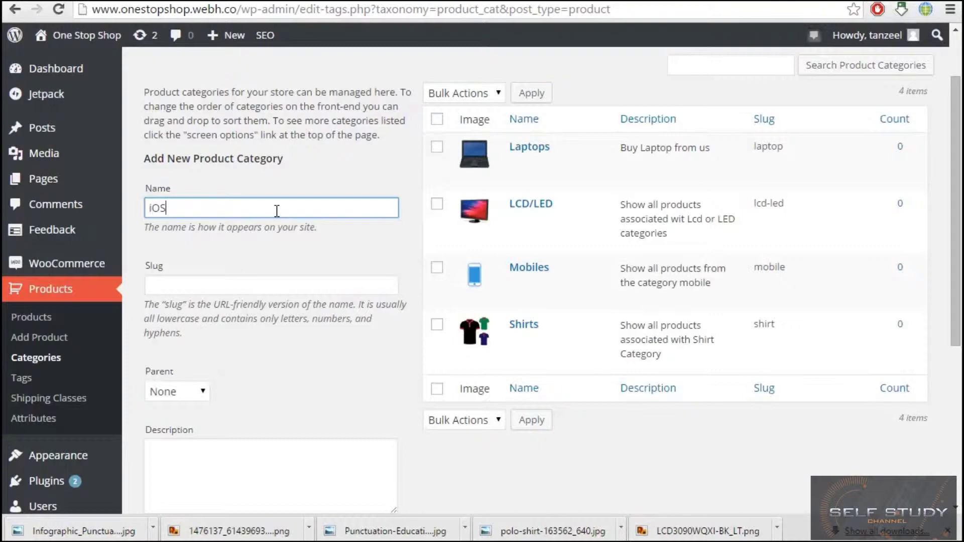
Step: Replace the iOS name with 'Apple' and give the category the slug 'apple'
{"action": "double_click", "coordinate": [276, 210]}
{"action": "left_click", "coordinate": [316, 288]}
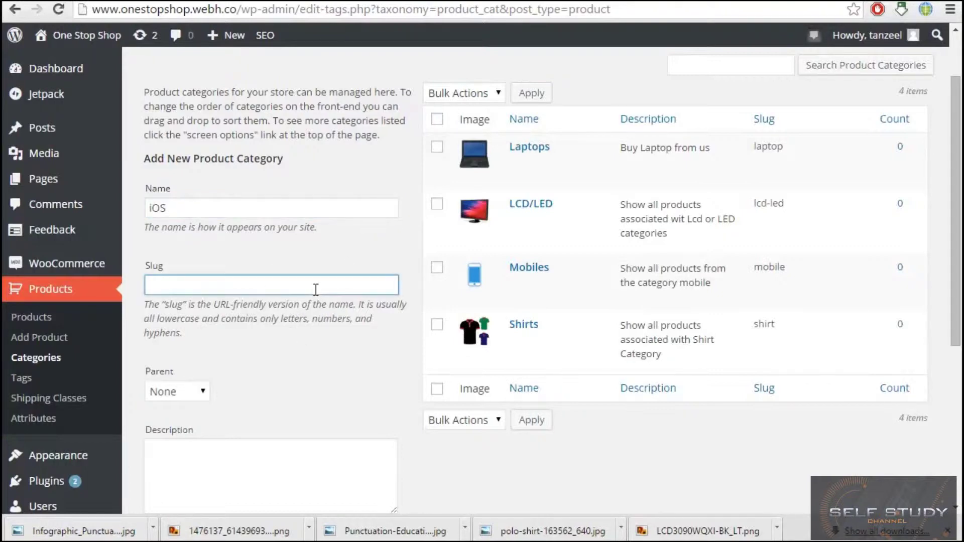
{"action": "double_click", "coordinate": [260, 203]}
{"action": "type", "text": "a"}
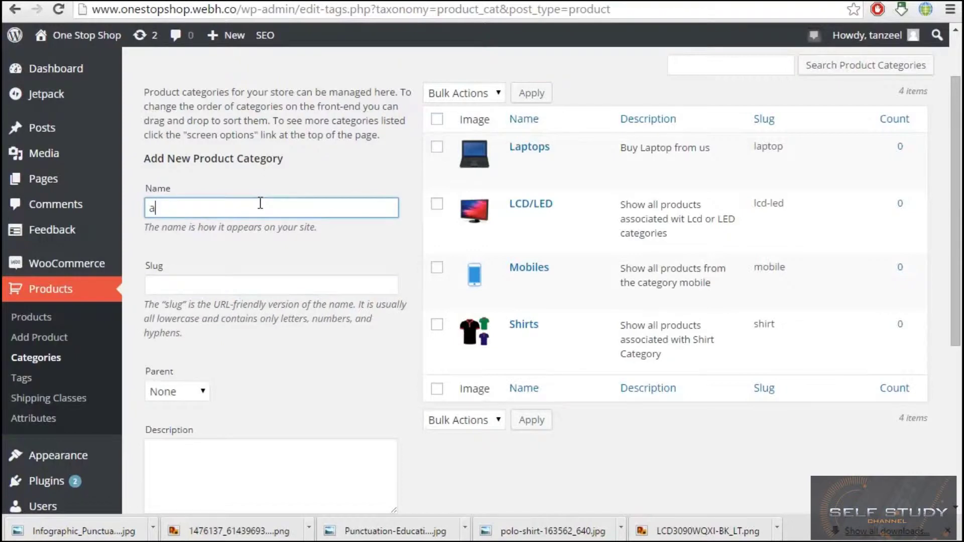
{"action": "type", "text": "plee"}
{"action": "type", "text": "pple"}
{"action": "left_click", "coordinate": [292, 294]}
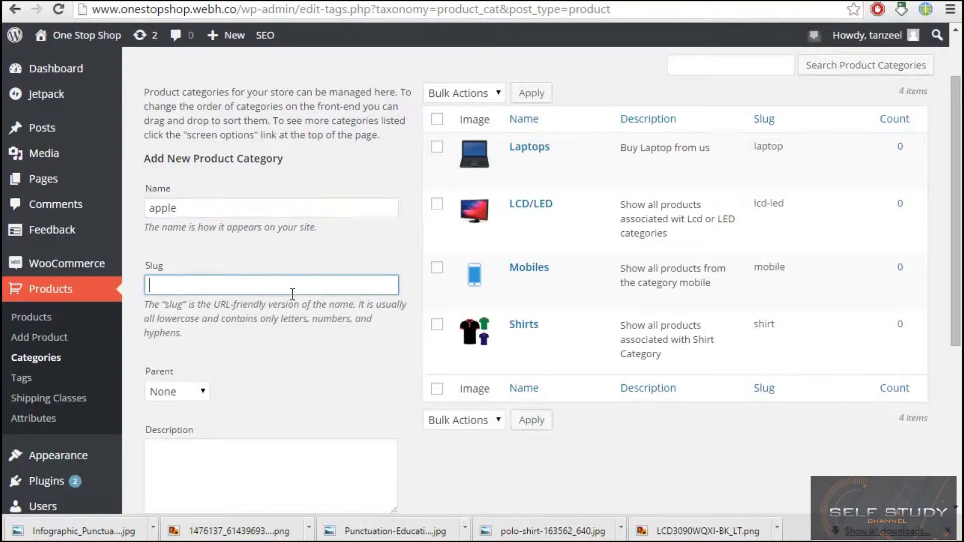
{"action": "type", "text": "apple"}
{"action": "left_click", "coordinate": [149, 213]}
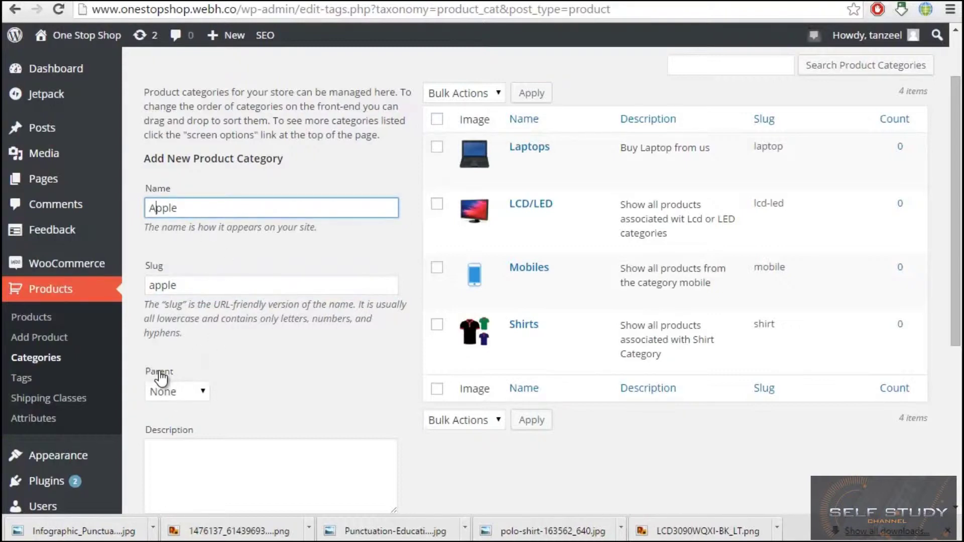
Step: Choose Mobiles as the parent category and scroll down to the Description box
{"action": "left_click", "coordinate": [193, 400]}
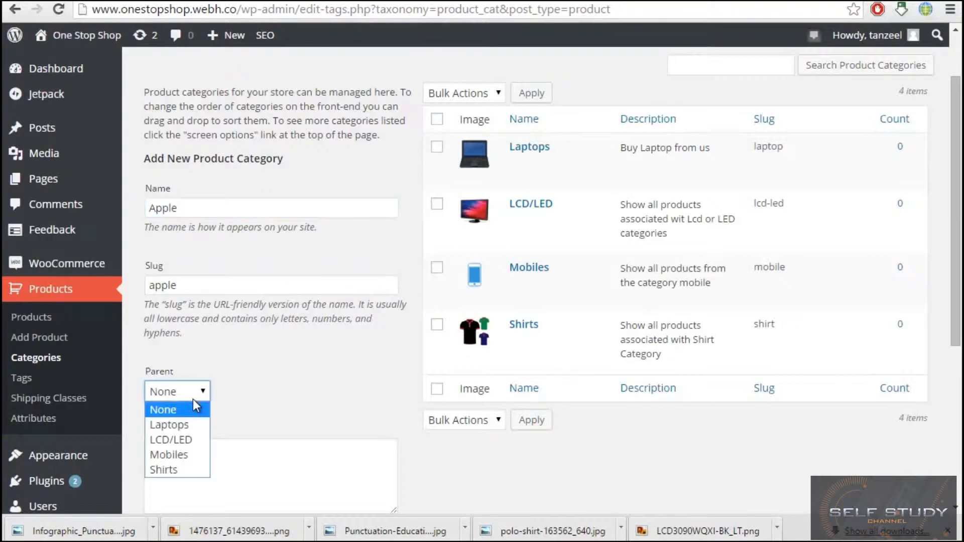
{"action": "left_click", "coordinate": [188, 455]}
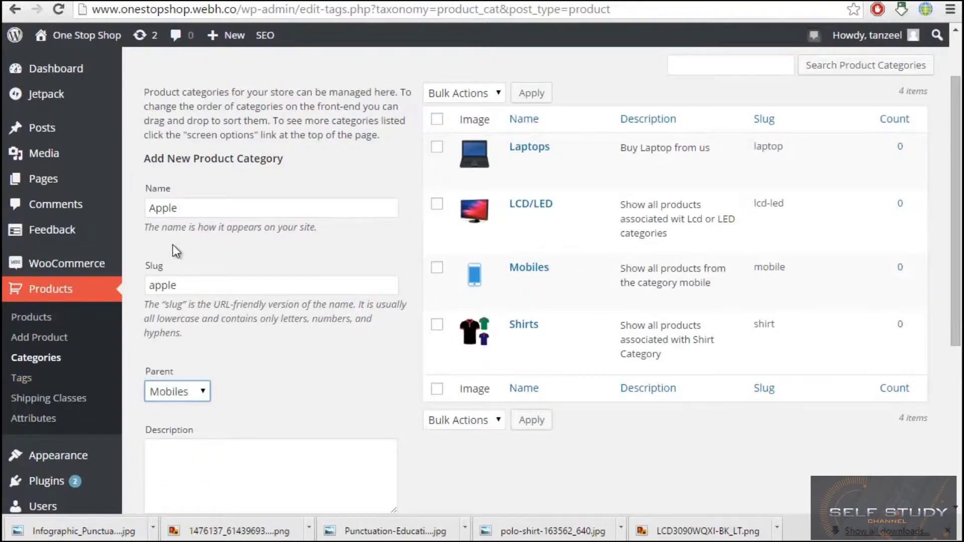
{"action": "scroll", "coordinate": [258, 264], "scroll_direction": "down", "scroll_amount": 5}
{"action": "left_click", "coordinate": [224, 244]}
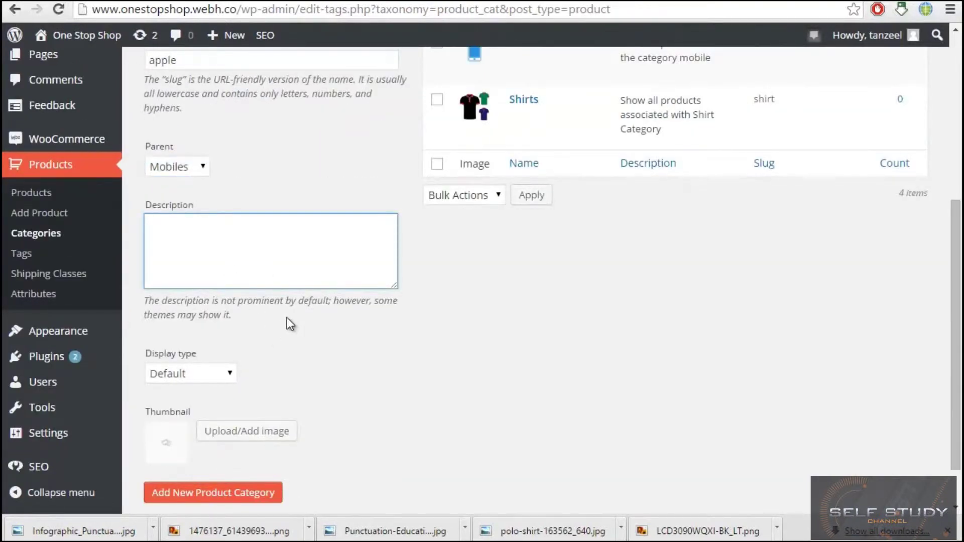
{"action": "scroll", "coordinate": [286, 321], "scroll_direction": "down", "scroll_amount": 2}
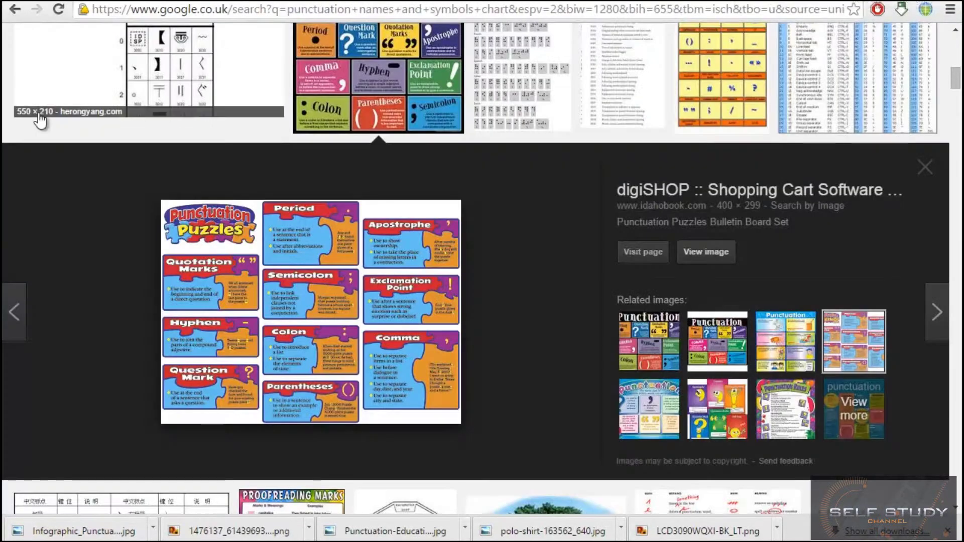
Step: Search Google Images for 'apple ios'
{"action": "key", "text": "Escape"}
{"action": "scroll", "coordinate": [412, 94], "scroll_direction": "up", "scroll_amount": 4}
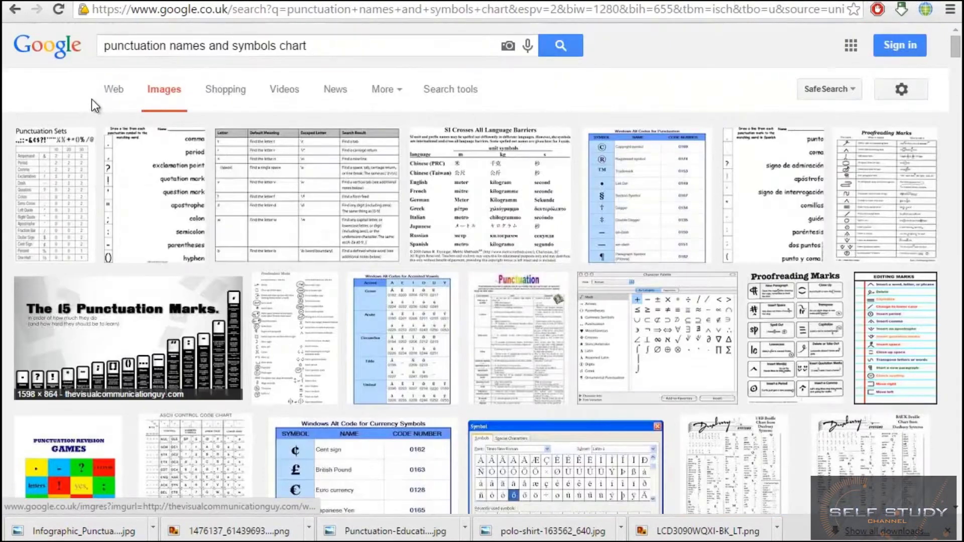
{"action": "triple_click", "coordinate": [351, 50]}
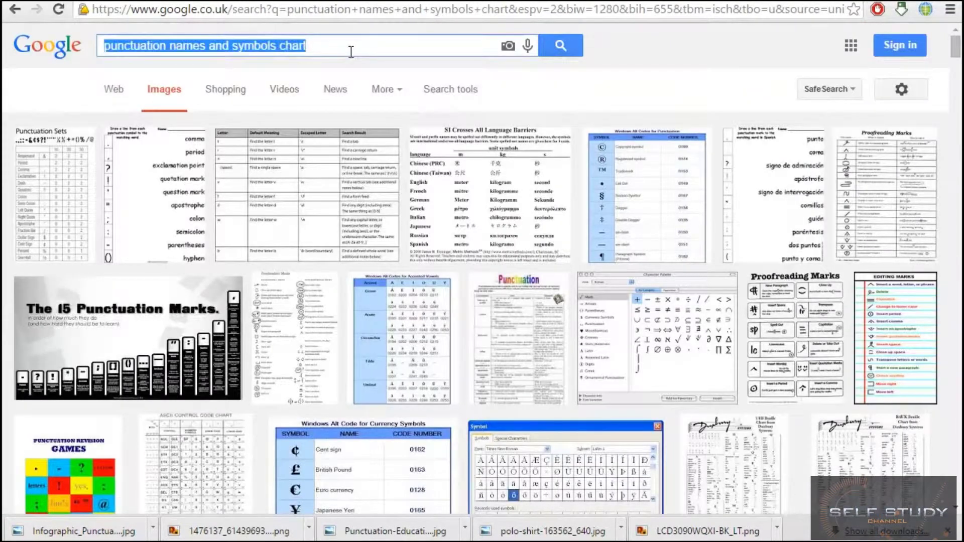
{"action": "type", "text": "a"}
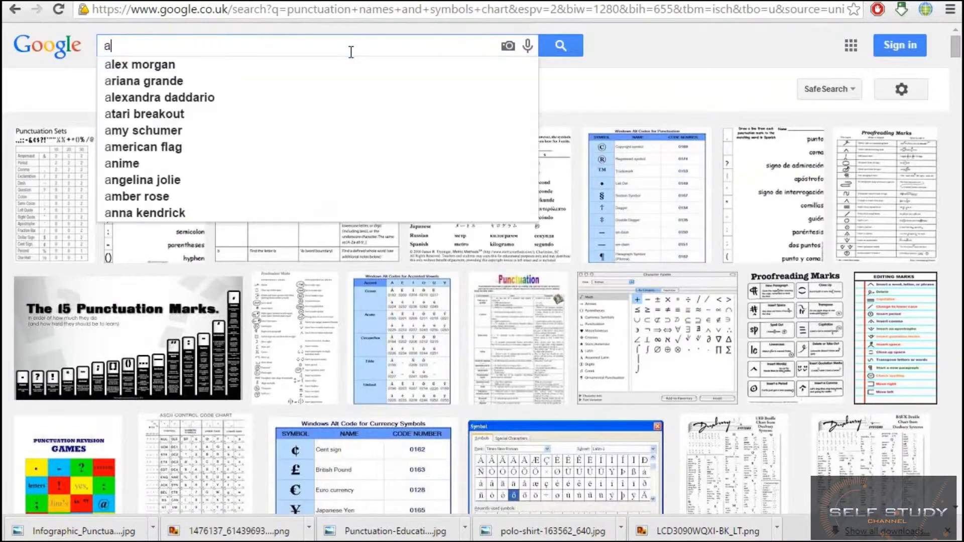
{"action": "type", "text": "pple br"}
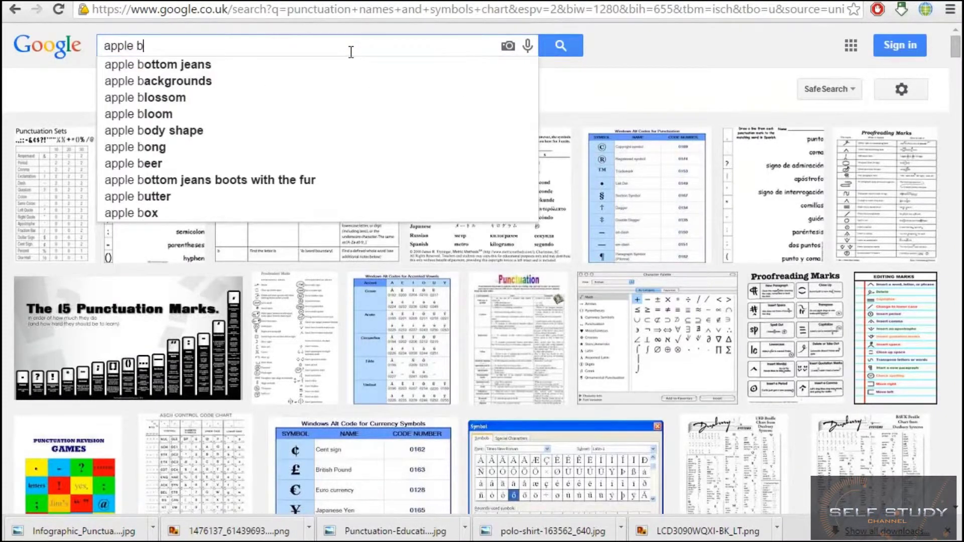
{"action": "key", "text": "BackSpace"}
{"action": "key", "text": "BackSpace"}
{"action": "type", "text": "ios"}
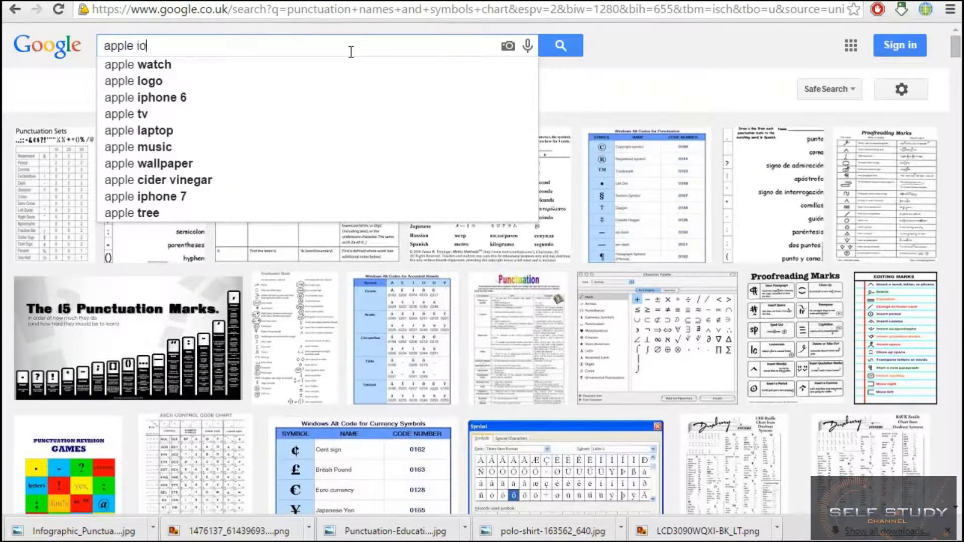
{"action": "key", "text": "Return"}
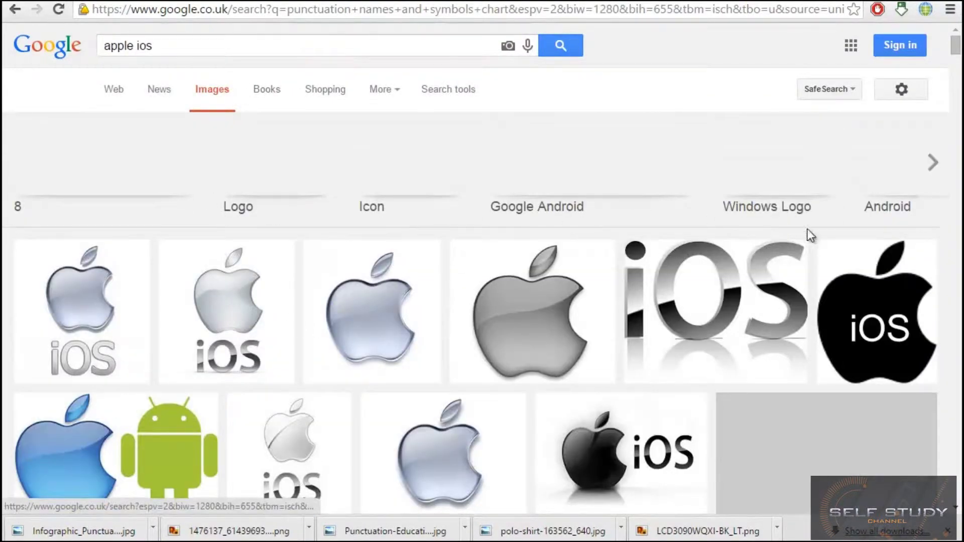
Step: Save the third apple result image as Apple-Logo
{"action": "left_click", "coordinate": [380, 313]}
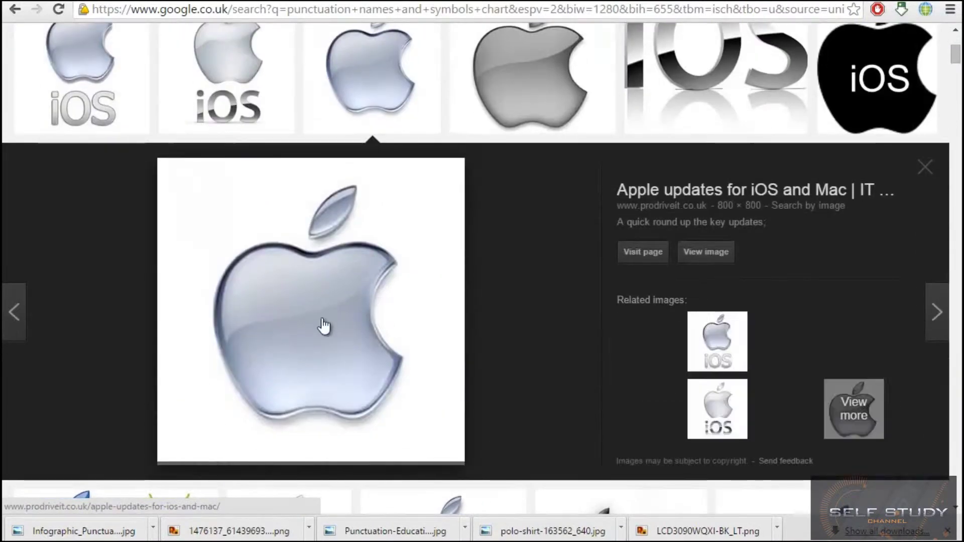
{"action": "right_click", "coordinate": [300, 328]}
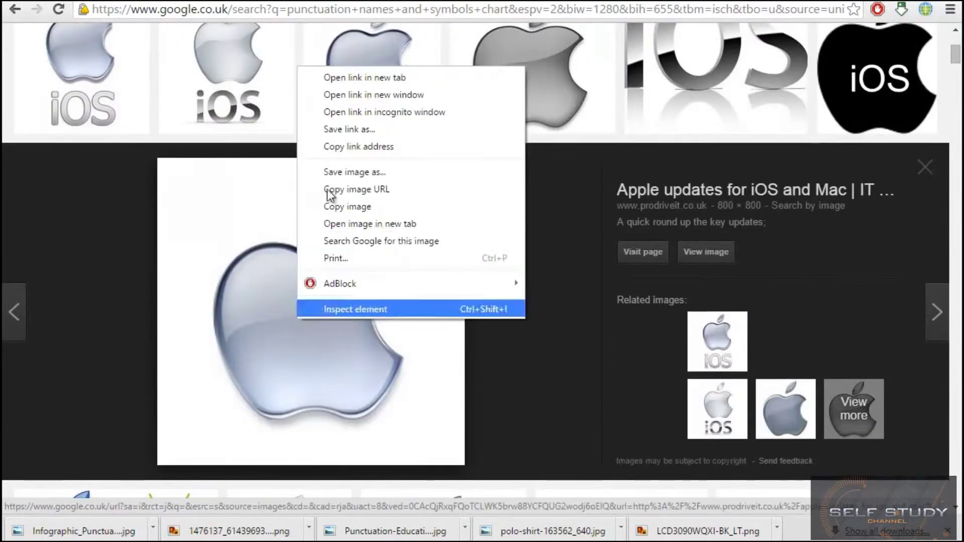
{"action": "left_click", "coordinate": [380, 176]}
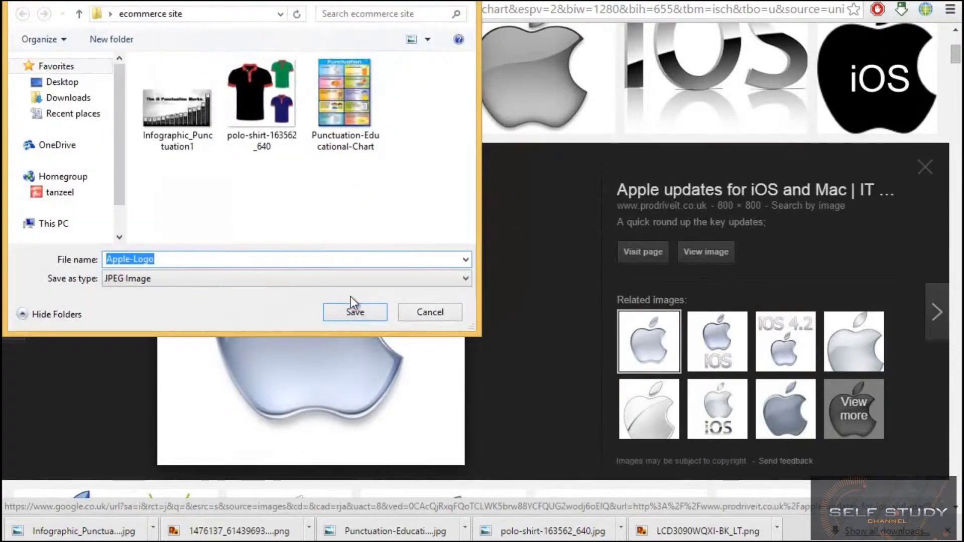
{"action": "left_click", "coordinate": [357, 319]}
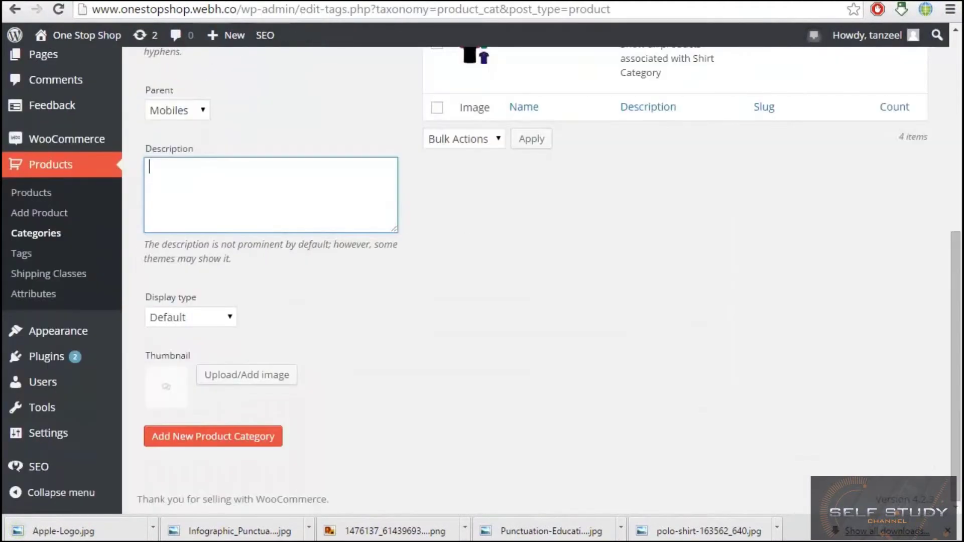
Step: Upload Apple-Logo.jpg and use it as the category thumbnail
{"action": "left_click", "coordinate": [242, 378]}
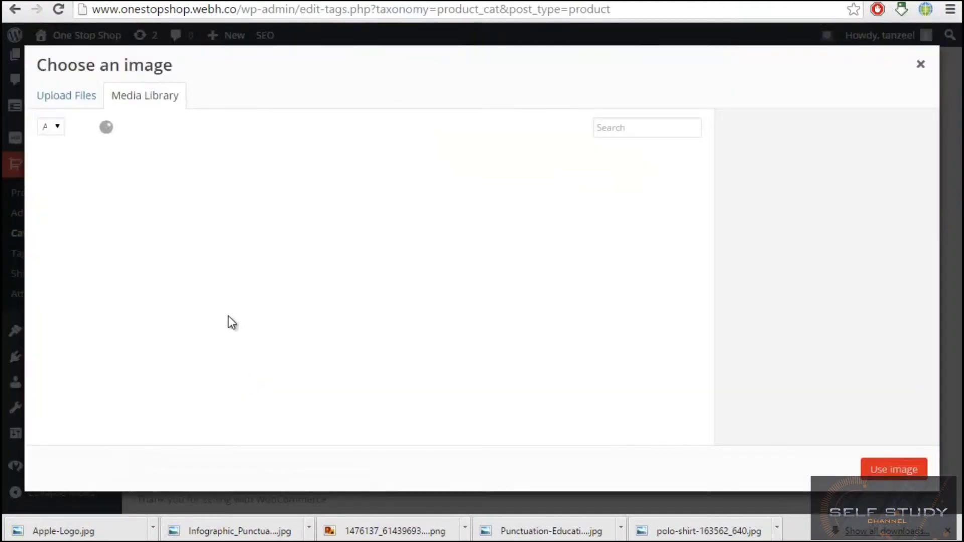
{"action": "left_click", "coordinate": [75, 95]}
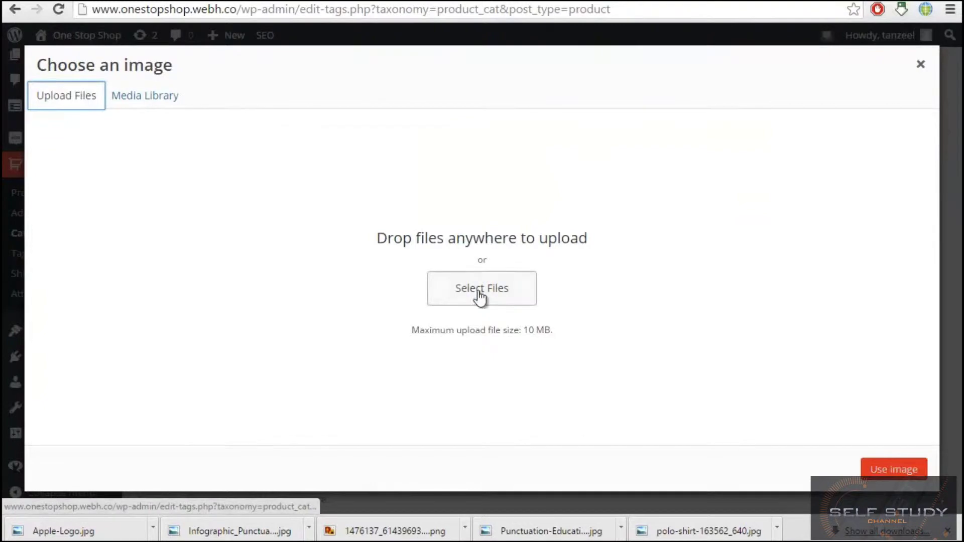
{"action": "left_click", "coordinate": [496, 288]}
{"action": "left_click", "coordinate": [342, 100]}
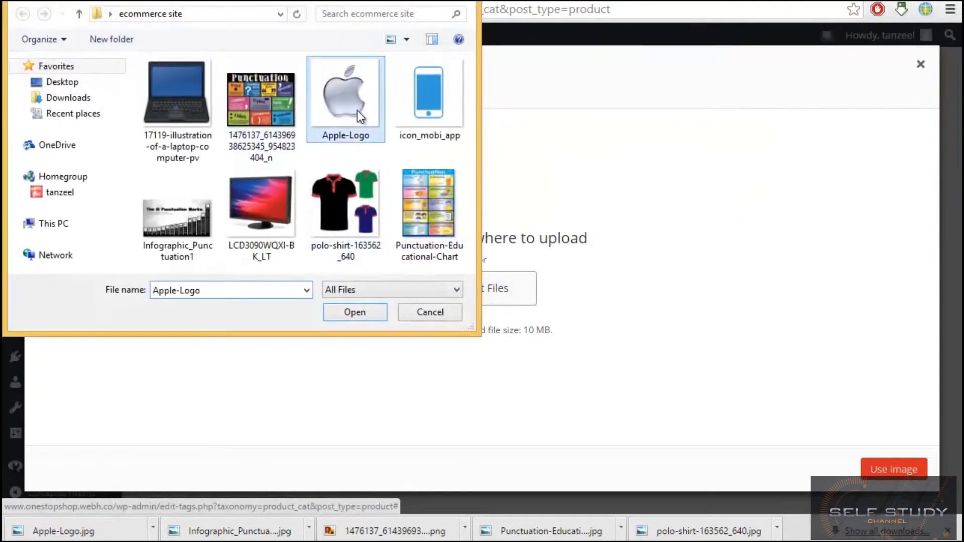
{"action": "double_click", "coordinate": [357, 110]}
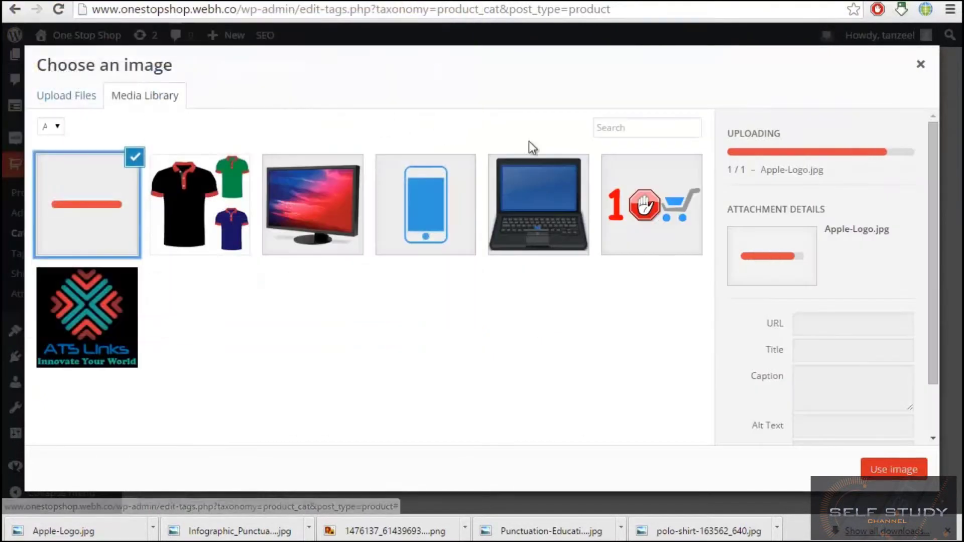
{"action": "left_click", "coordinate": [893, 471]}
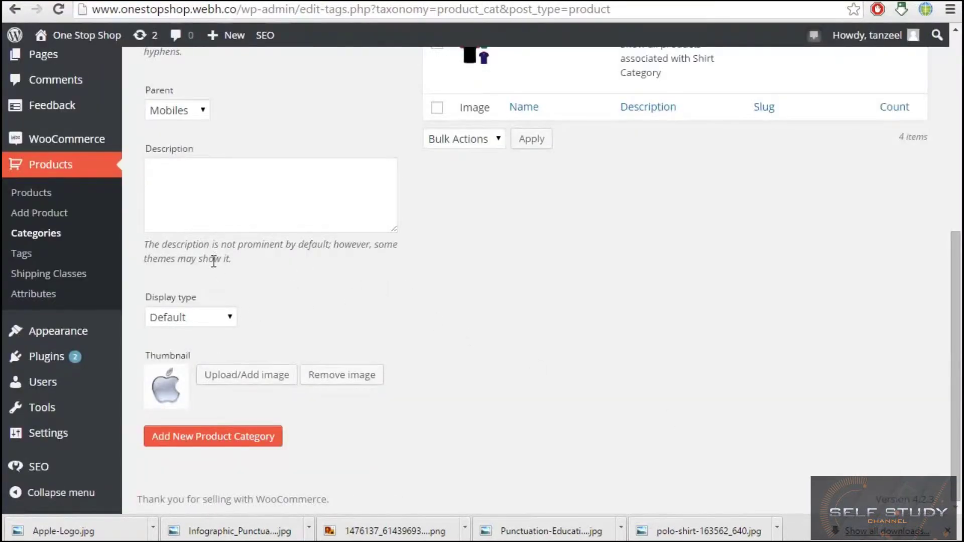
Step: Add the Apple category under Mobiles to the category list
{"action": "scroll", "coordinate": [206, 260], "scroll_direction": "up", "scroll_amount": 3}
{"action": "scroll", "coordinate": [206, 260], "scroll_direction": "down", "scroll_amount": 3}
{"action": "left_click", "coordinate": [271, 439]}
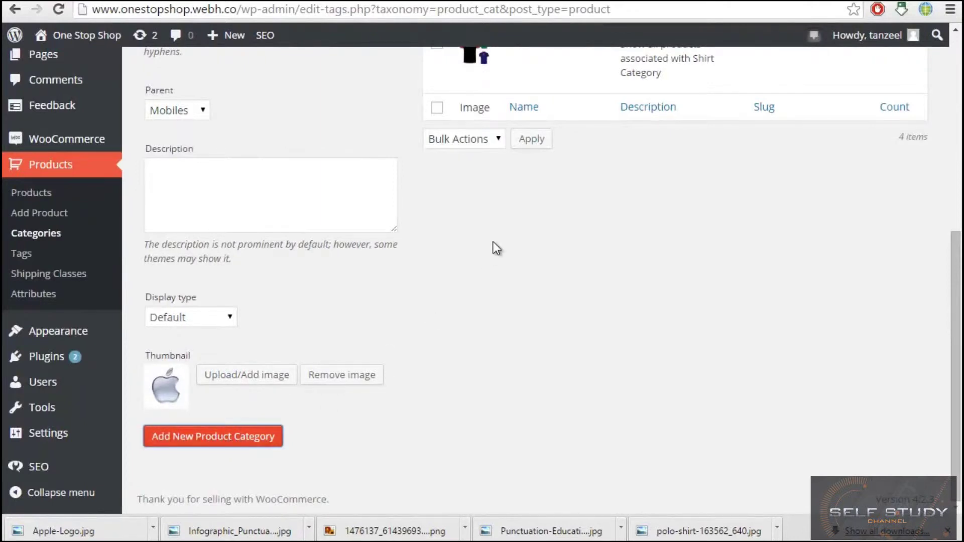
{"action": "scroll", "coordinate": [493, 242], "scroll_direction": "up", "scroll_amount": 5}
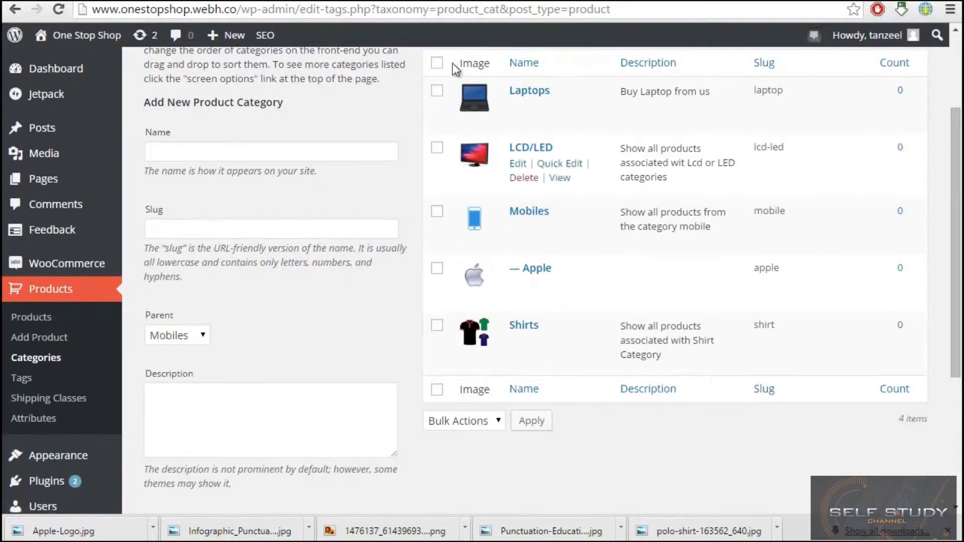
{"action": "left_click", "coordinate": [402, 1]}
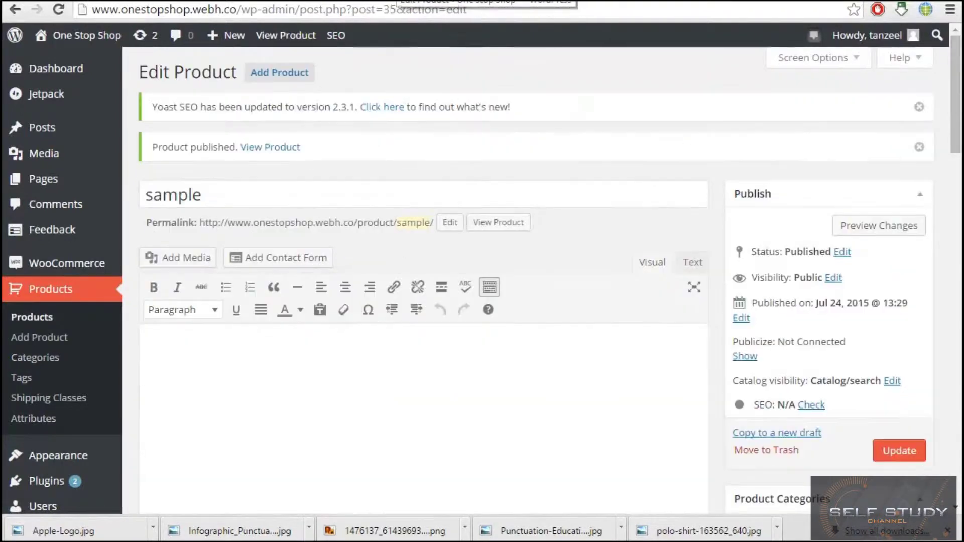
{"action": "left_click", "coordinate": [284, 1]}
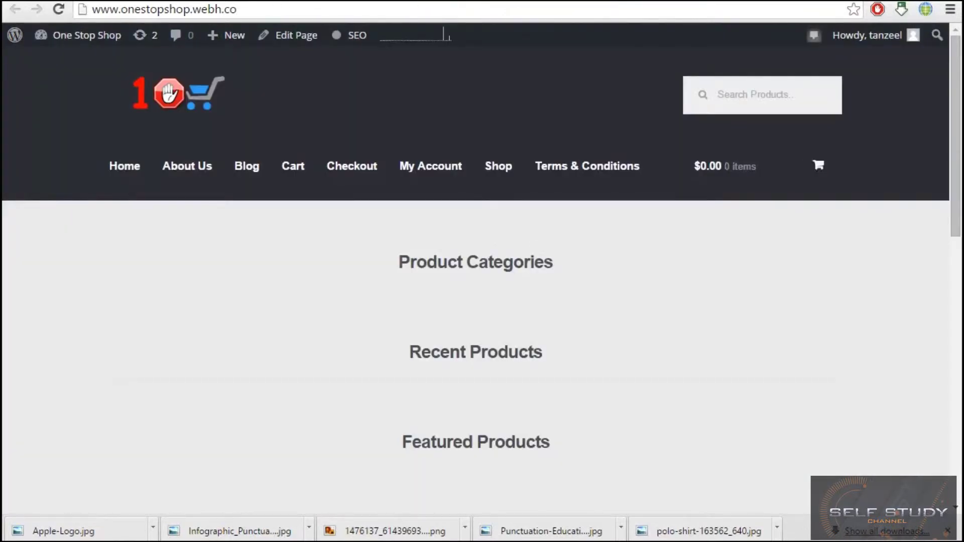
{"action": "left_click", "coordinate": [165, 1]}
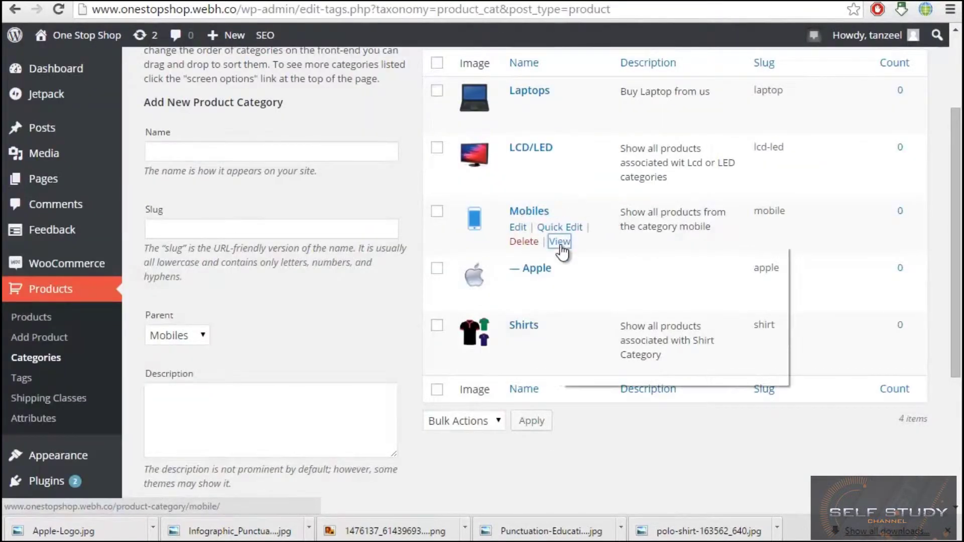
{"action": "left_click", "coordinate": [592, 249]}
{"action": "key", "text": "ctrl+Tab"}
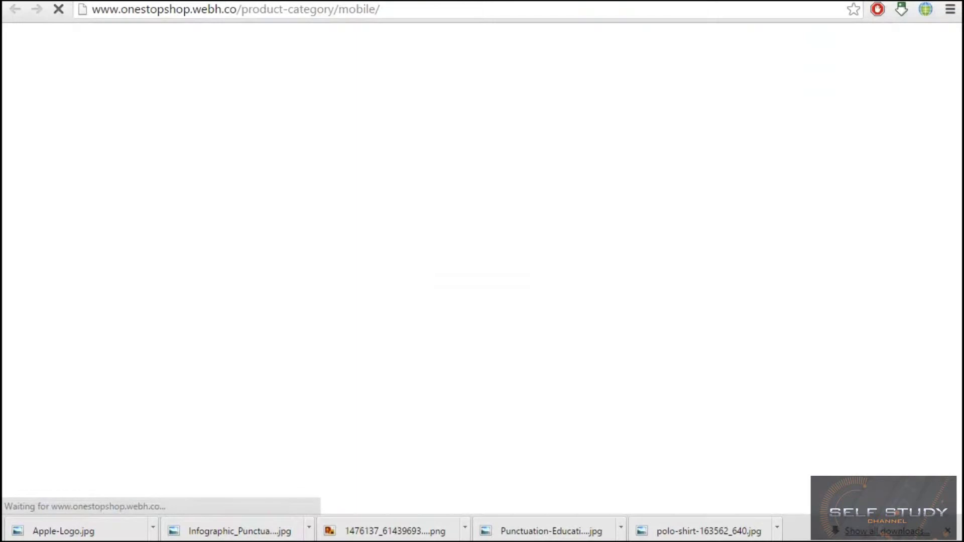
{"action": "scroll", "coordinate": [455, 266], "scroll_direction": "down", "scroll_amount": 5}
{"action": "scroll", "coordinate": [382, 331], "scroll_direction": "up", "scroll_amount": 5}
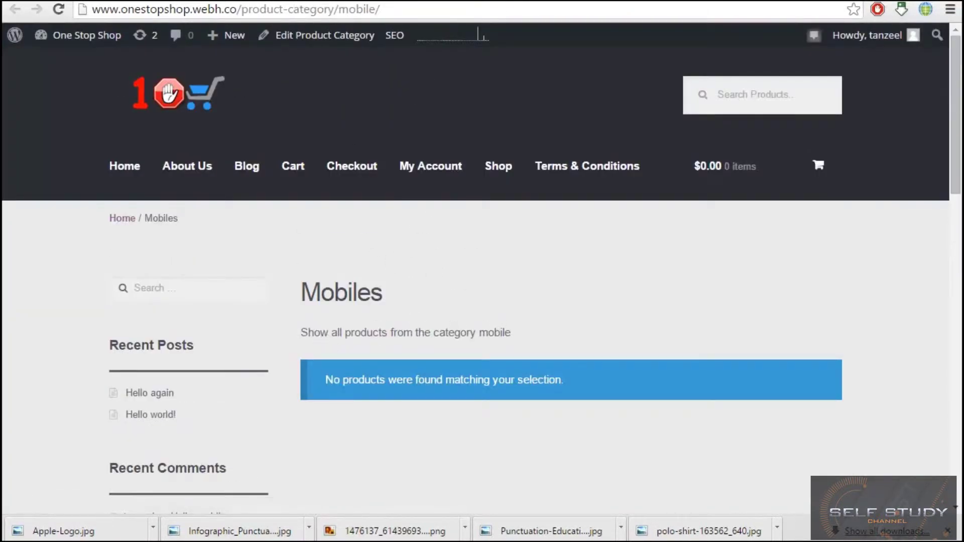
{"action": "key", "text": "ctrl+shift+Tab"}
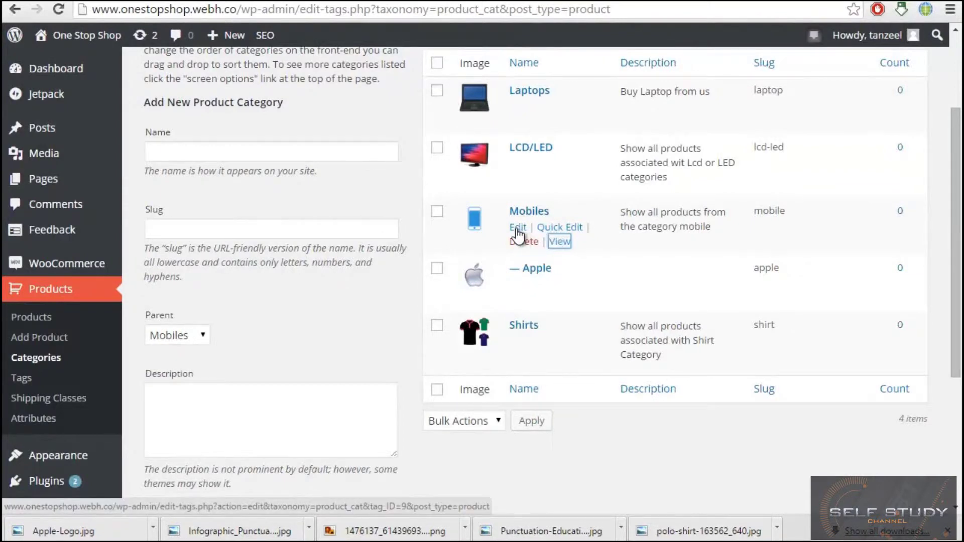
Step: Set the Mobiles category's display type to Subcategories and update it
{"action": "left_click", "coordinate": [565, 229]}
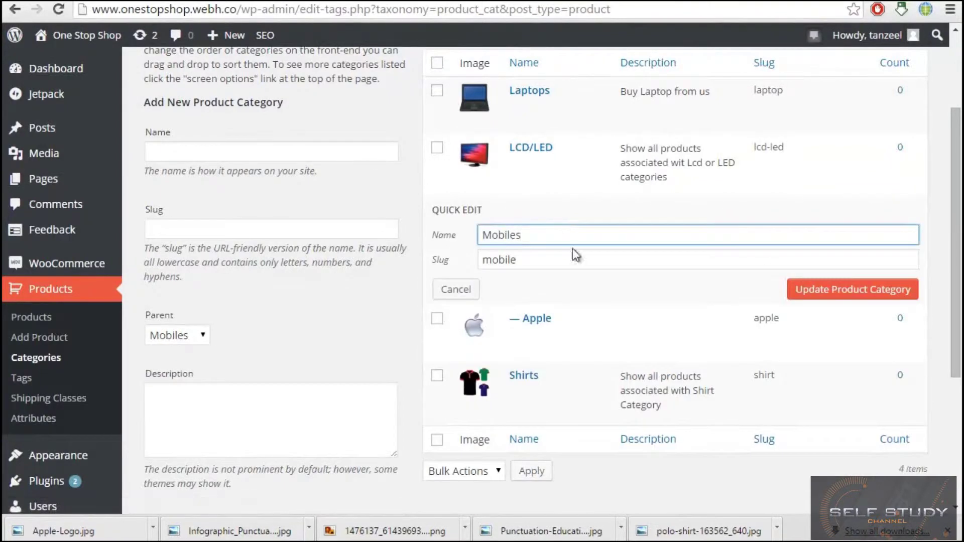
{"action": "left_click", "coordinate": [466, 291]}
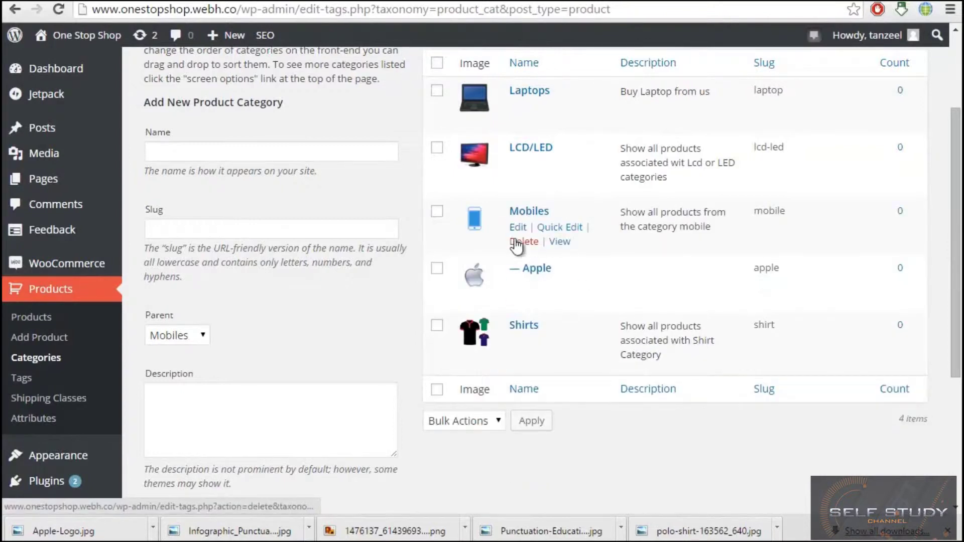
{"action": "left_click", "coordinate": [518, 228]}
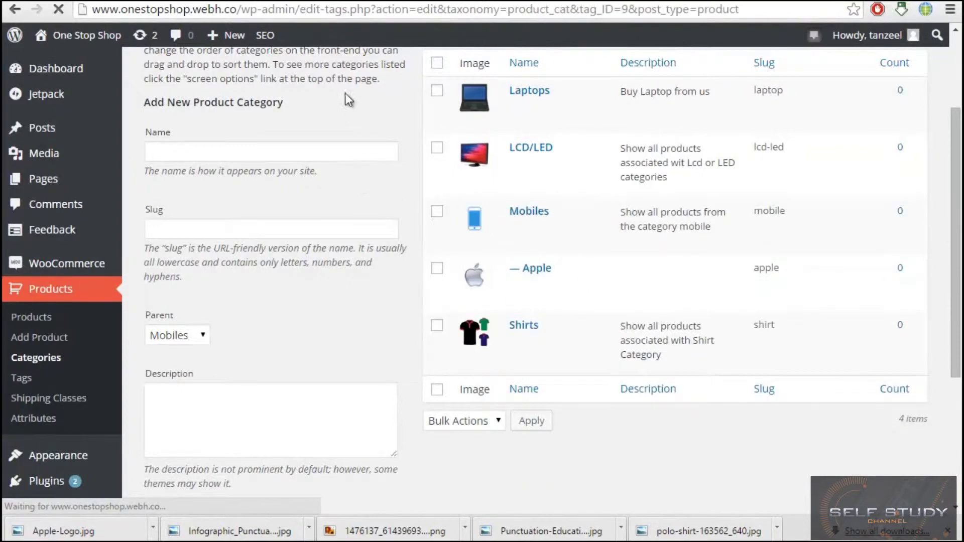
{"action": "scroll", "coordinate": [439, 145], "scroll_direction": "down", "scroll_amount": 5}
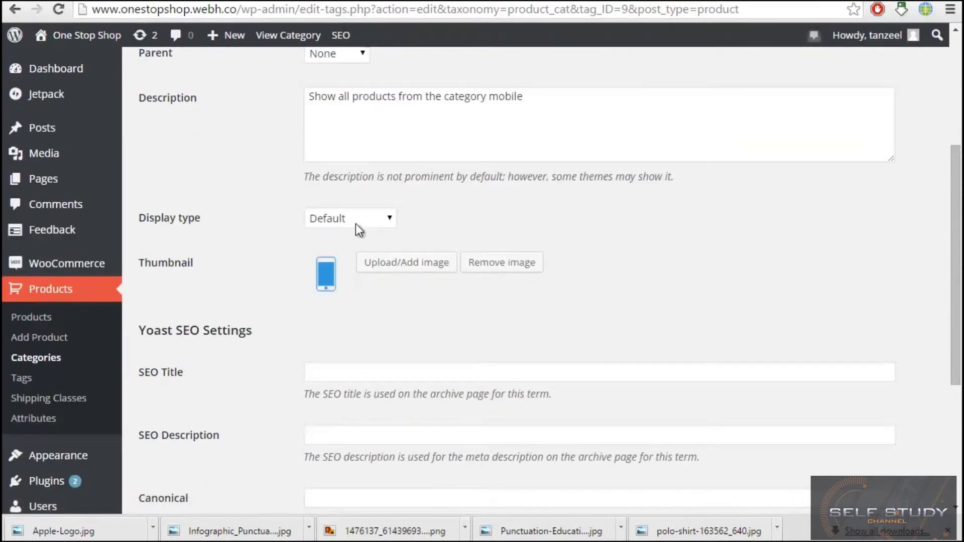
{"action": "left_click", "coordinate": [355, 224]}
{"action": "left_click", "coordinate": [363, 265]}
{"action": "scroll", "coordinate": [358, 267], "scroll_direction": "down", "scroll_amount": 5}
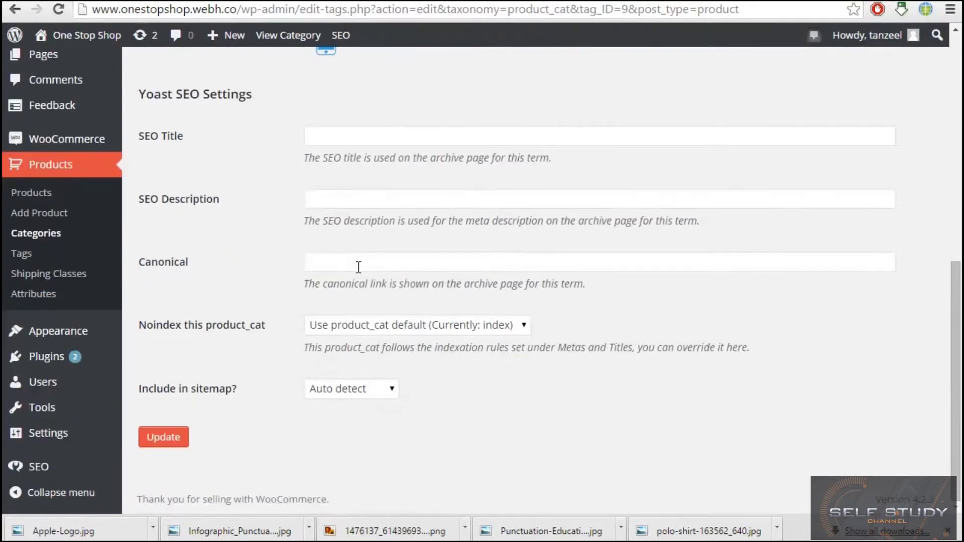
{"action": "left_click", "coordinate": [157, 437]}
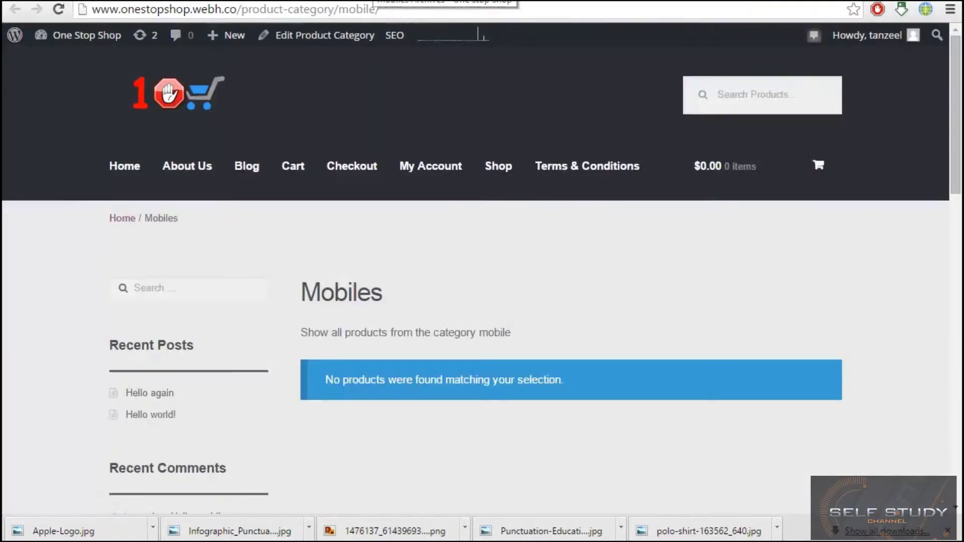
Step: Reload the storefront Mobiles page, then return to the admin categories list
{"action": "left_click", "coordinate": [415, 6]}
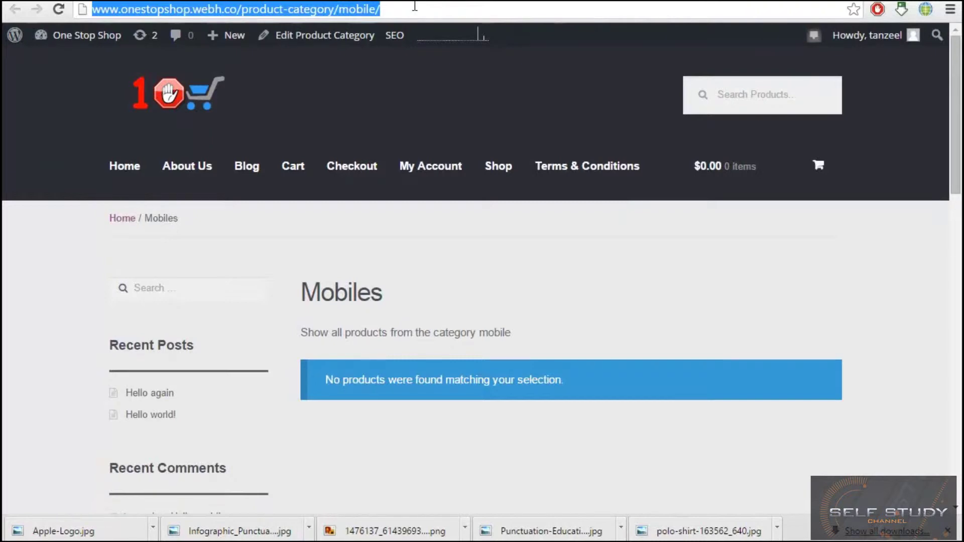
{"action": "key", "text": "Return"}
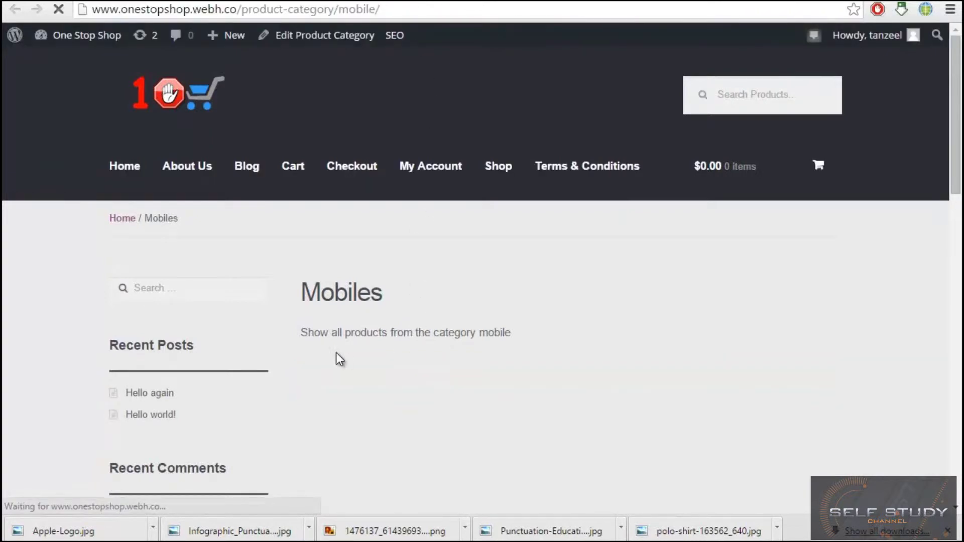
{"action": "scroll", "coordinate": [372, 357], "scroll_direction": "down", "scroll_amount": 13}
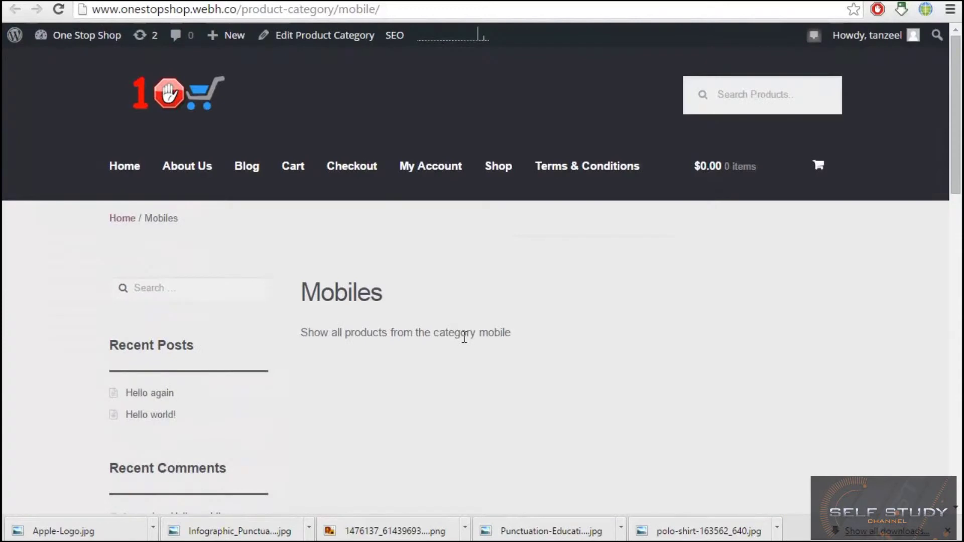
{"action": "key", "text": "ctrl+Tab"}
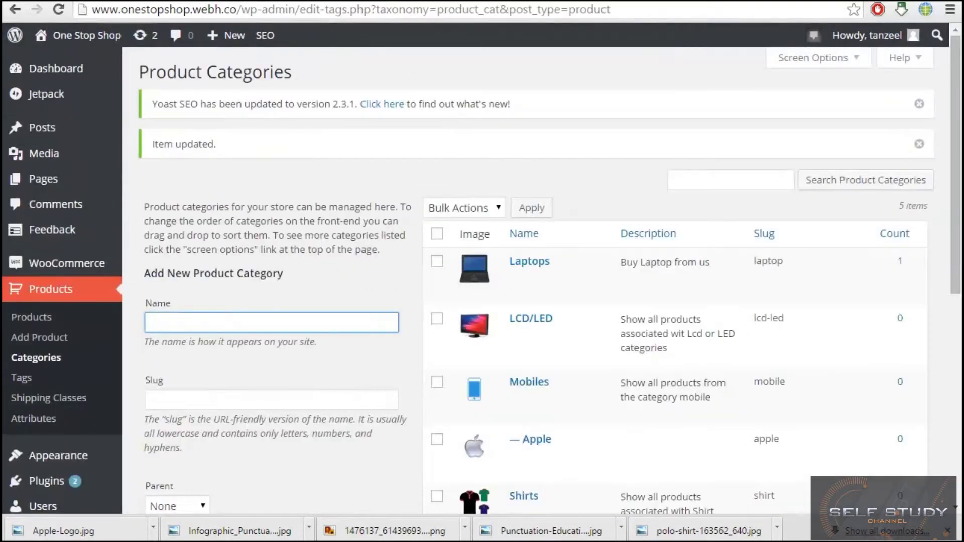
Step: Publish a new product named dfff assigned to the Apple subcategory
{"action": "key", "text": "ctrl+Tab"}
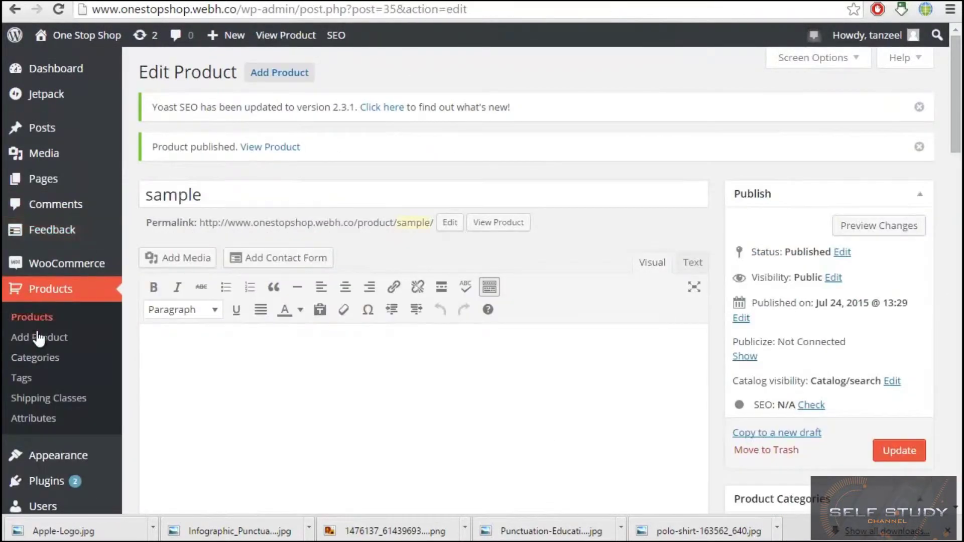
{"action": "left_click", "coordinate": [60, 329]}
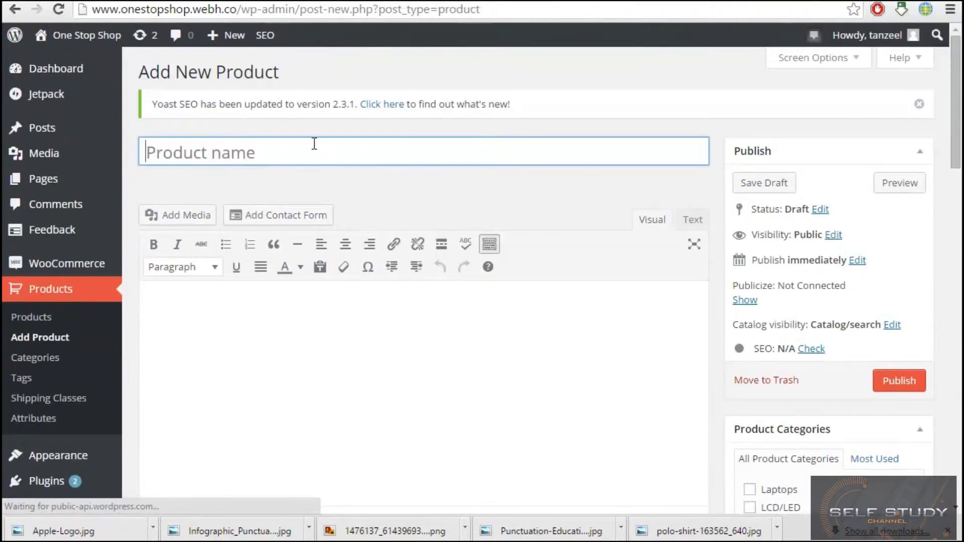
{"action": "type", "text": "dfff"}
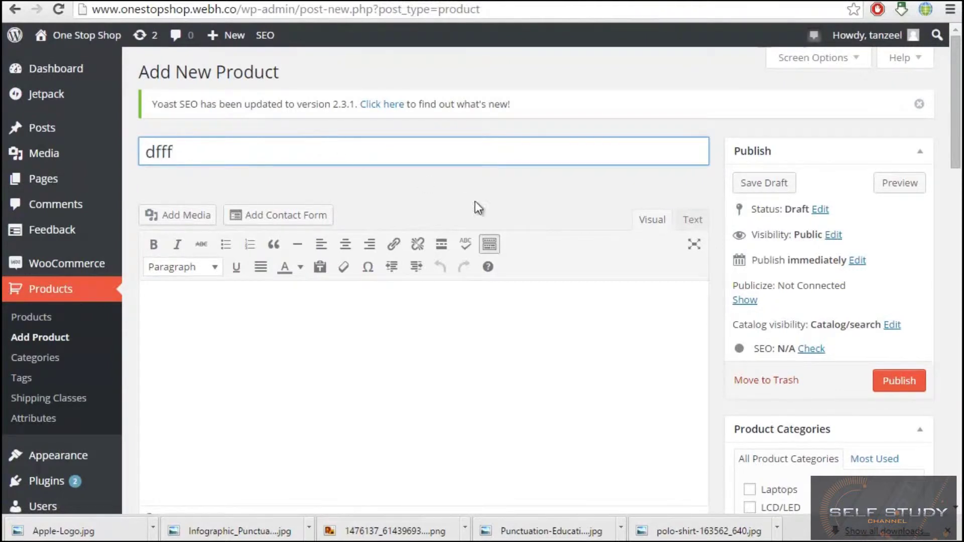
{"action": "scroll", "coordinate": [461, 200], "scroll_direction": "down", "scroll_amount": 5}
{"action": "left_click", "coordinate": [763, 318]}
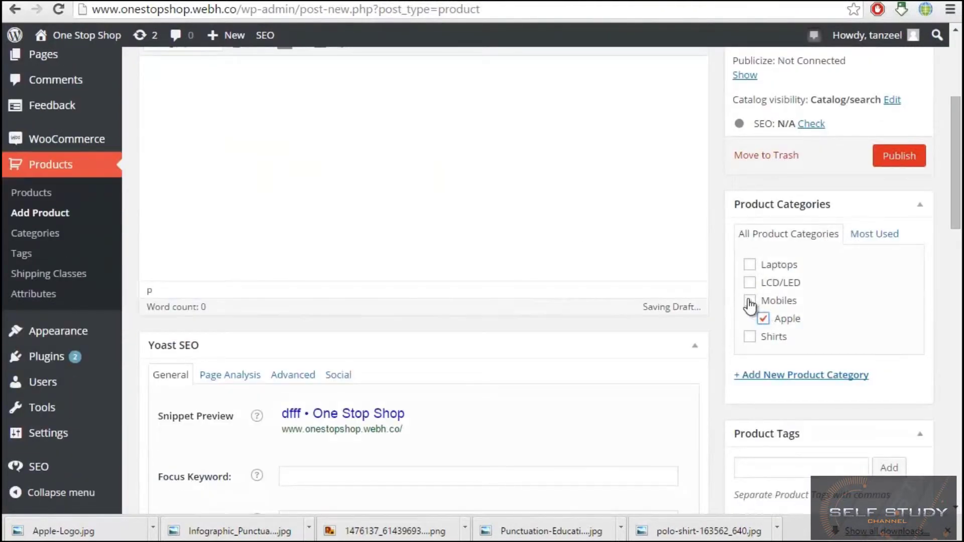
{"action": "left_click", "coordinate": [897, 157]}
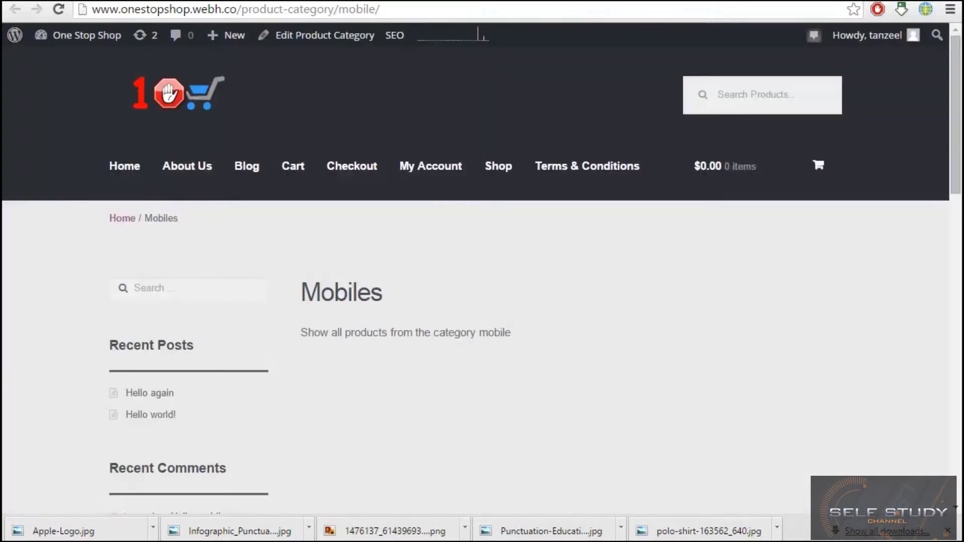
Step: Reload the Mobiles category page and confirm the Apple (1) tile appears
{"action": "left_click", "coordinate": [415, 7]}
{"action": "key", "text": "Return"}
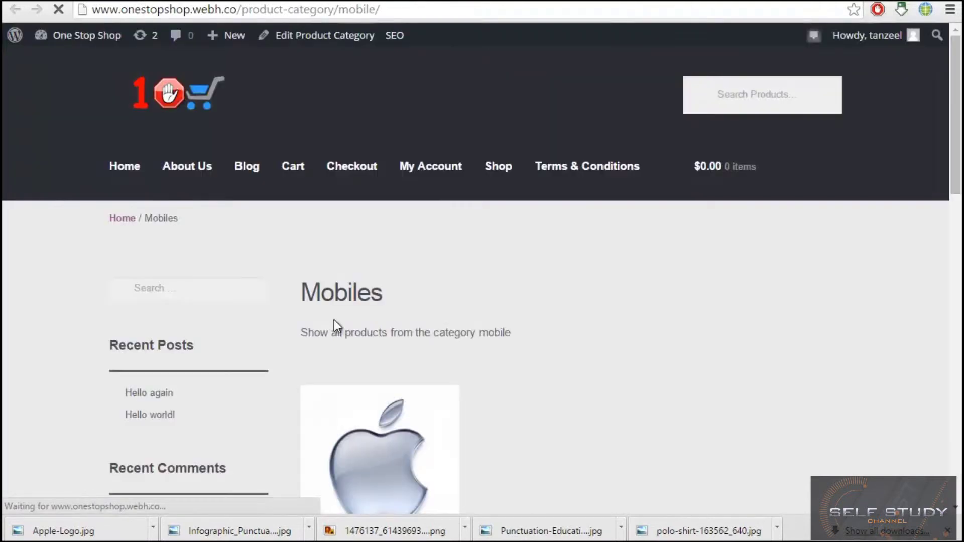
{"action": "scroll", "coordinate": [451, 319], "scroll_direction": "down", "scroll_amount": 3}
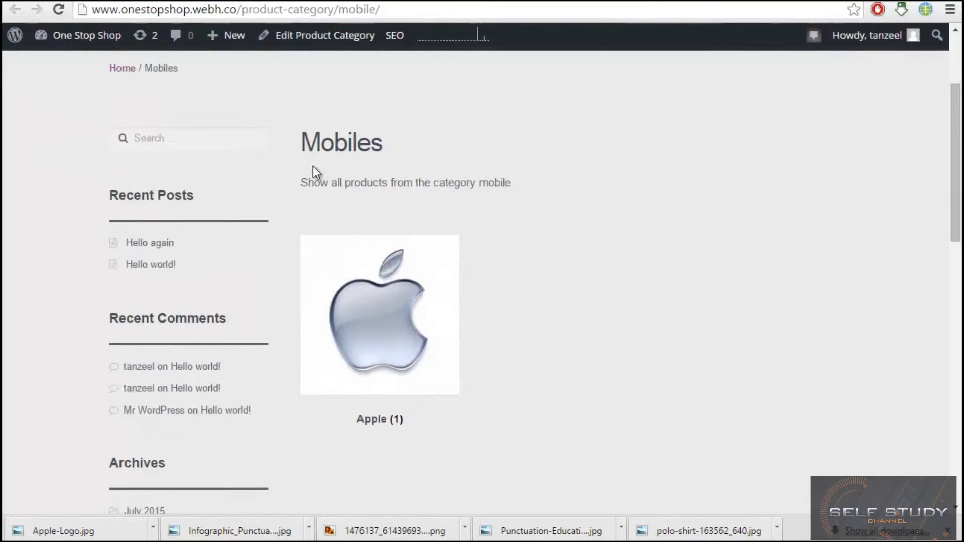
{"action": "left_click_drag", "start_coordinate": [310, 181], "coordinate": [607, 174]}
{"action": "left_click", "coordinate": [608, 174]}
Step: Open the Apple subcategory page from its tile
{"action": "key", "text": "ctrl+w"}
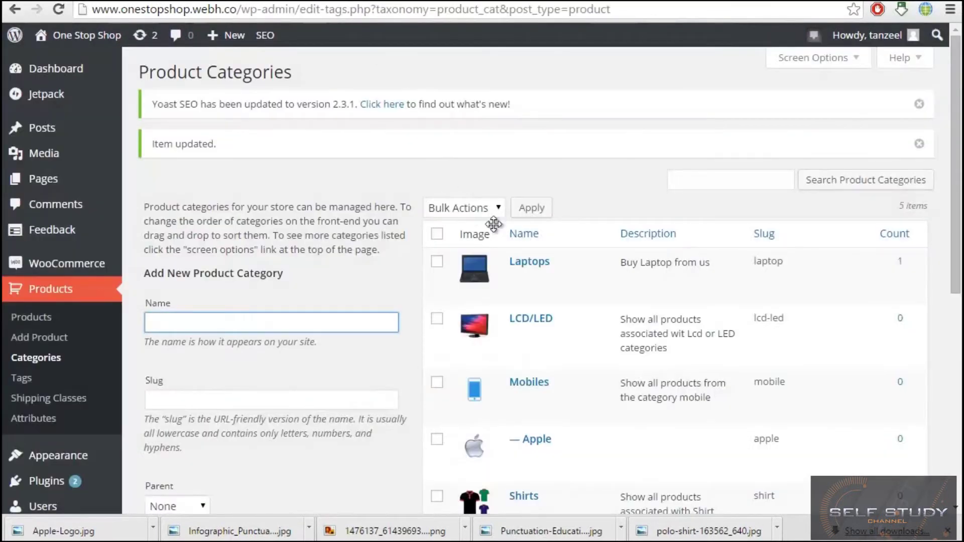
{"action": "scroll", "coordinate": [493, 225], "scroll_direction": "down", "scroll_amount": 5}
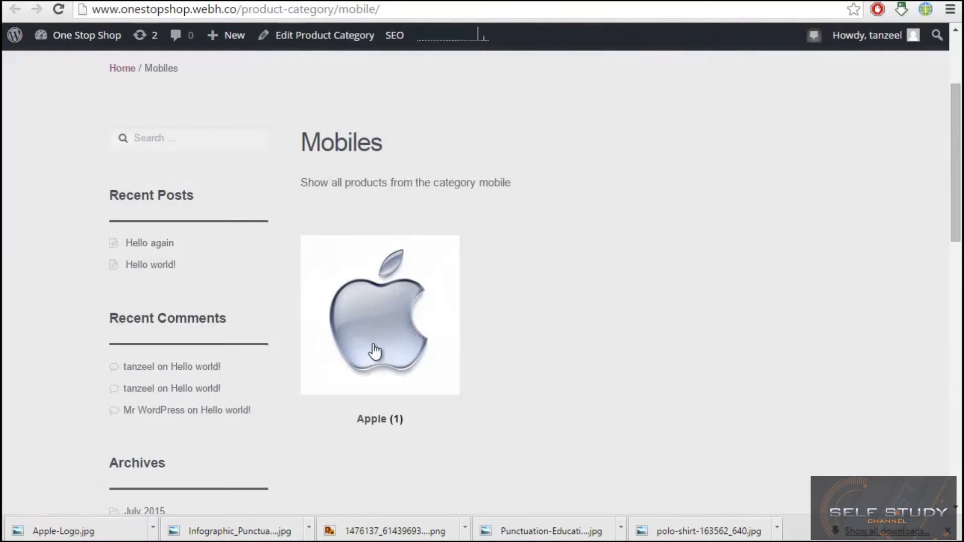
{"action": "left_click", "coordinate": [382, 333]}
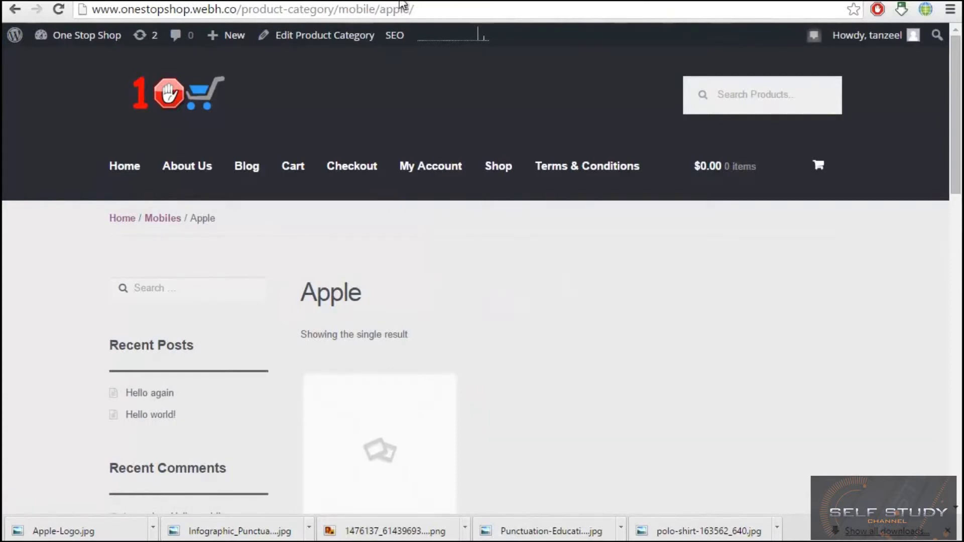
Step: Set the Mobiles category's display type back to Default and save it
{"action": "key", "text": "alt+Left"}
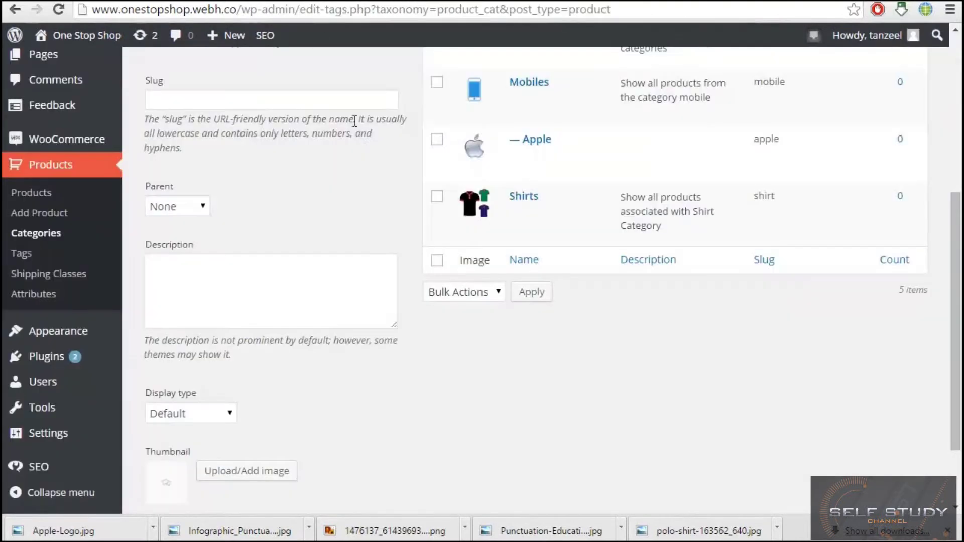
{"action": "scroll", "coordinate": [577, 222], "scroll_direction": "up", "scroll_amount": 3}
{"action": "left_click", "coordinate": [518, 249]}
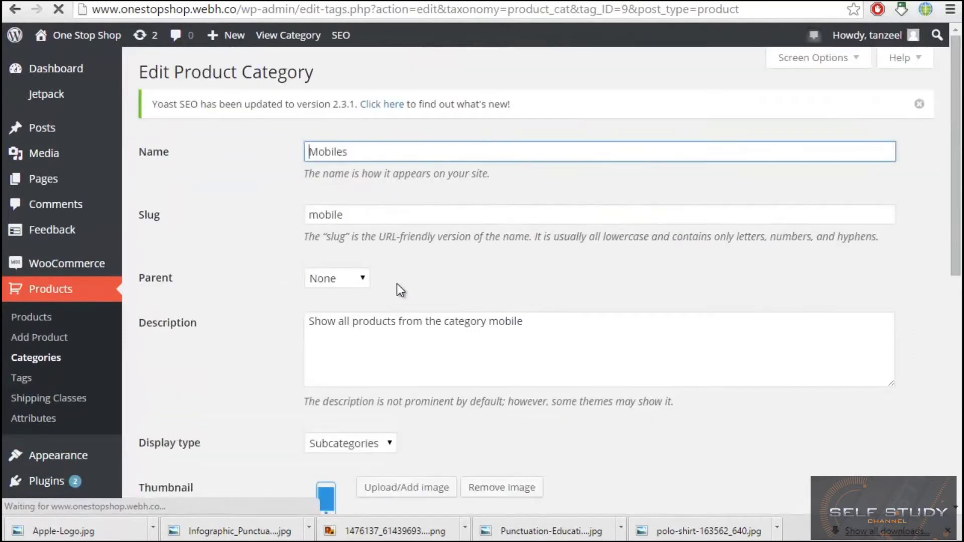
{"action": "scroll", "coordinate": [397, 283], "scroll_direction": "down", "scroll_amount": 8}
{"action": "scroll", "coordinate": [406, 269], "scroll_direction": "up", "scroll_amount": 5}
{"action": "left_click", "coordinate": [380, 291]}
{"action": "left_click", "coordinate": [337, 301]}
{"action": "scroll", "coordinate": [336, 303], "scroll_direction": "down", "scroll_amount": 6}
{"action": "left_click", "coordinate": [147, 431]}
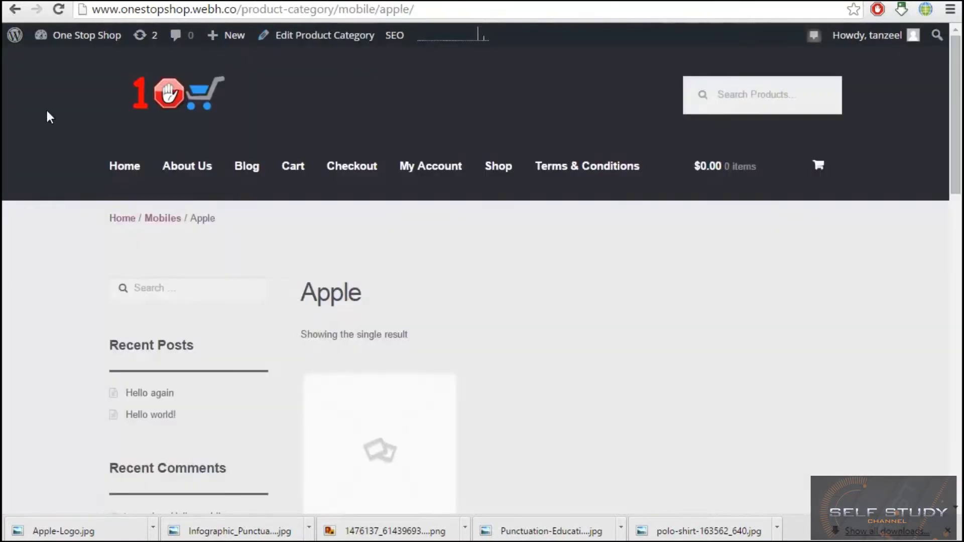
Step: Reload the storefront Mobiles page and confirm it shows the single dfff result
{"action": "left_click", "coordinate": [14, 10]}
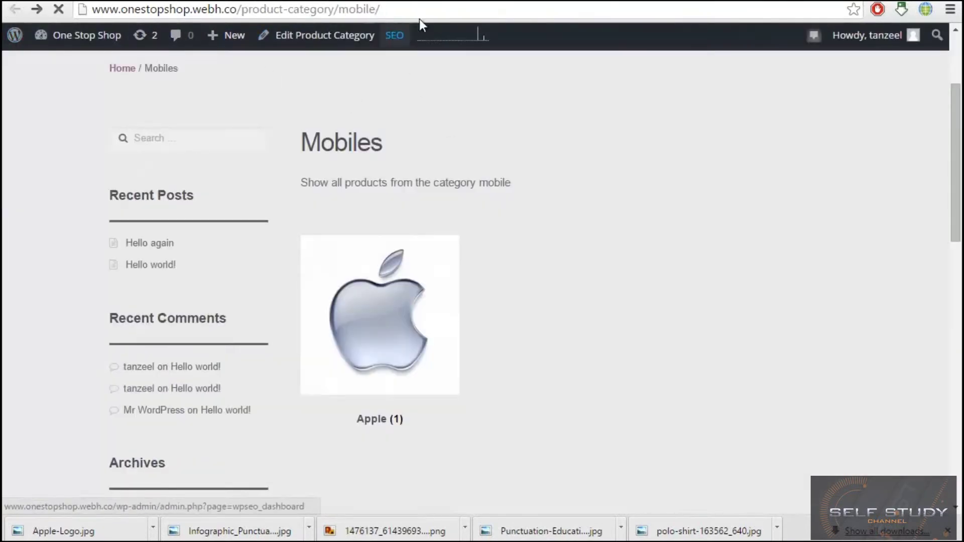
{"action": "left_click", "coordinate": [430, 6]}
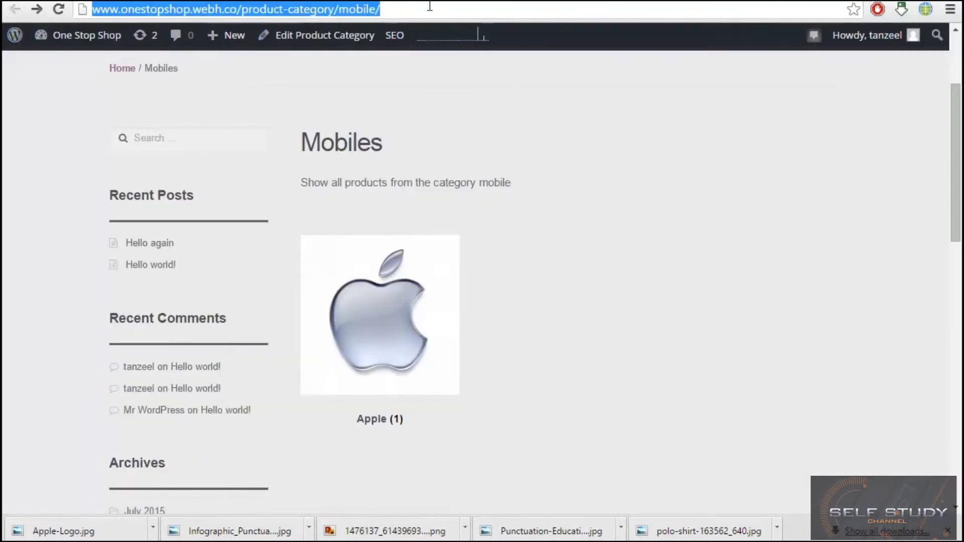
{"action": "key", "text": "Return"}
{"action": "scroll", "coordinate": [429, 227], "scroll_direction": "down", "scroll_amount": 7}
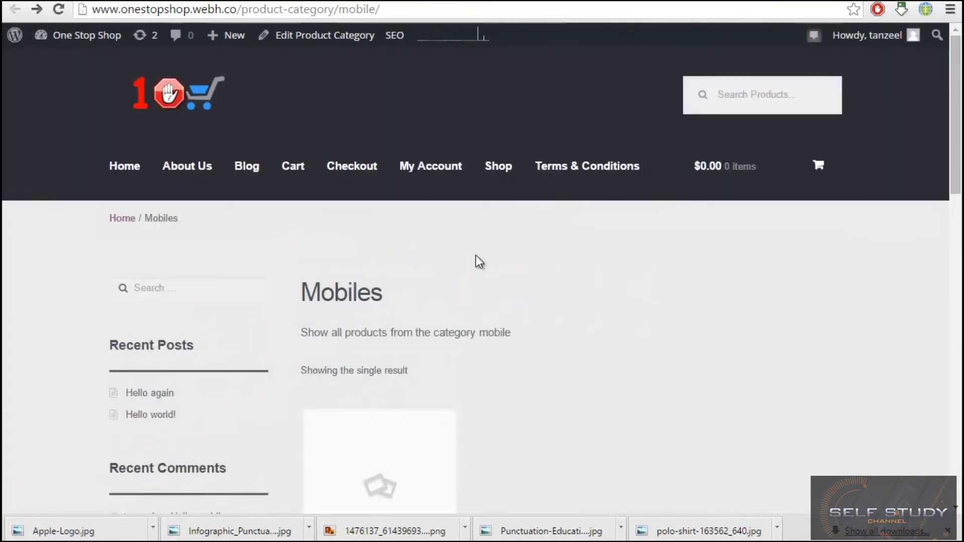
{"action": "scroll", "coordinate": [412, 340], "scroll_direction": "down", "scroll_amount": 3}
{"action": "left_click_drag", "start_coordinate": [303, 146], "coordinate": [431, 146]}
{"action": "left_click", "coordinate": [431, 147]}
{"action": "scroll", "coordinate": [362, 434], "scroll_direction": "down", "scroll_amount": 3}
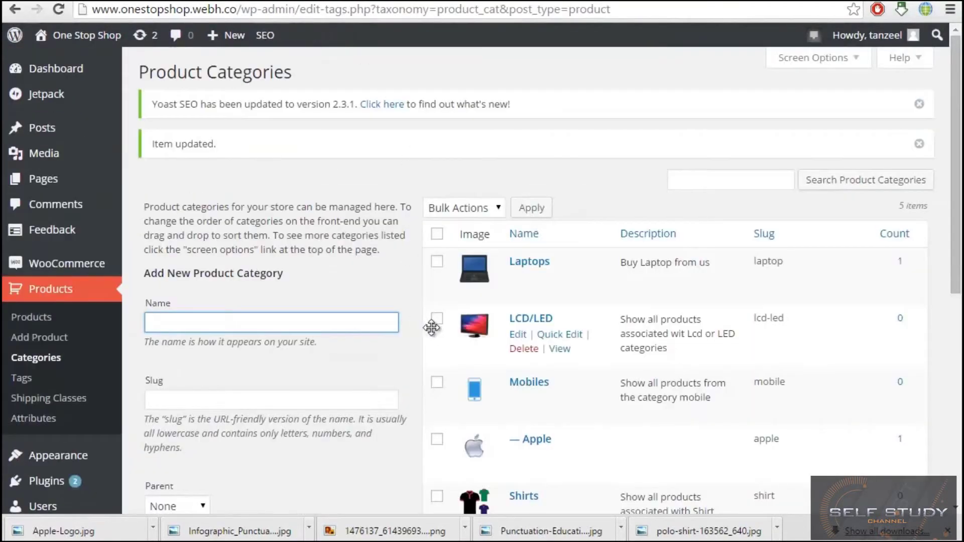
{"action": "scroll", "coordinate": [432, 324], "scroll_direction": "down", "scroll_amount": 5}
{"action": "scroll", "coordinate": [434, 323], "scroll_direction": "up", "scroll_amount": 5}
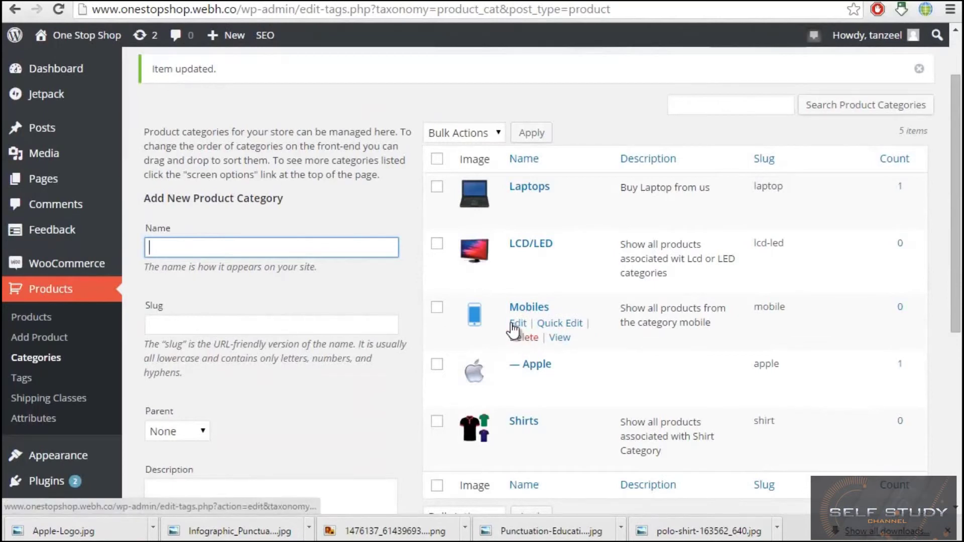
Step: Change the Mobiles category's display type to Both and update the category
{"action": "left_click", "coordinate": [516, 324]}
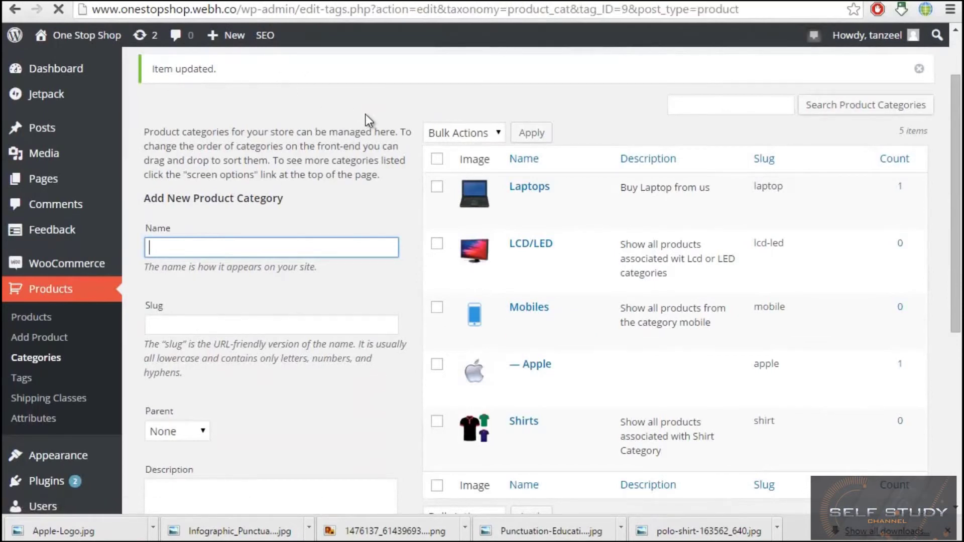
{"action": "scroll", "coordinate": [352, 211], "scroll_direction": "down", "scroll_amount": 4}
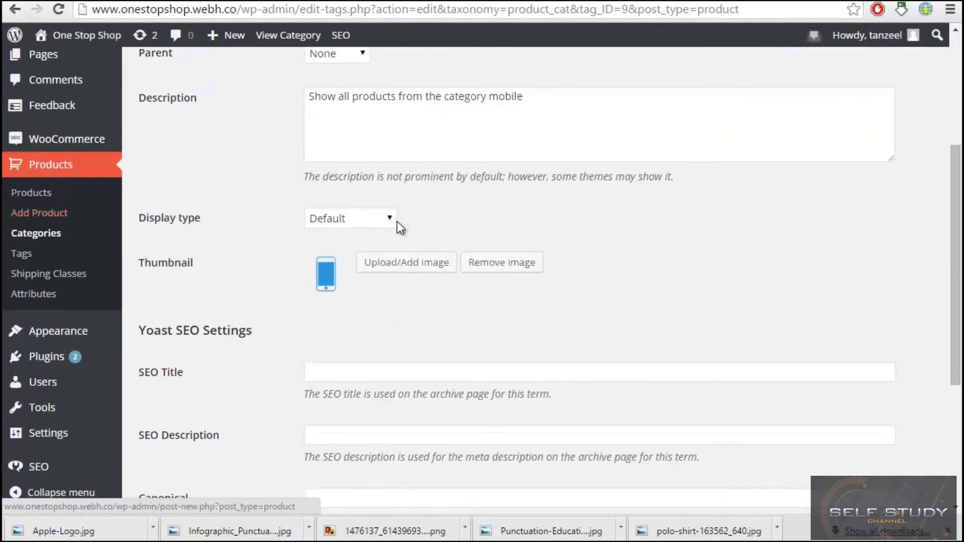
{"action": "left_click", "coordinate": [350, 221]}
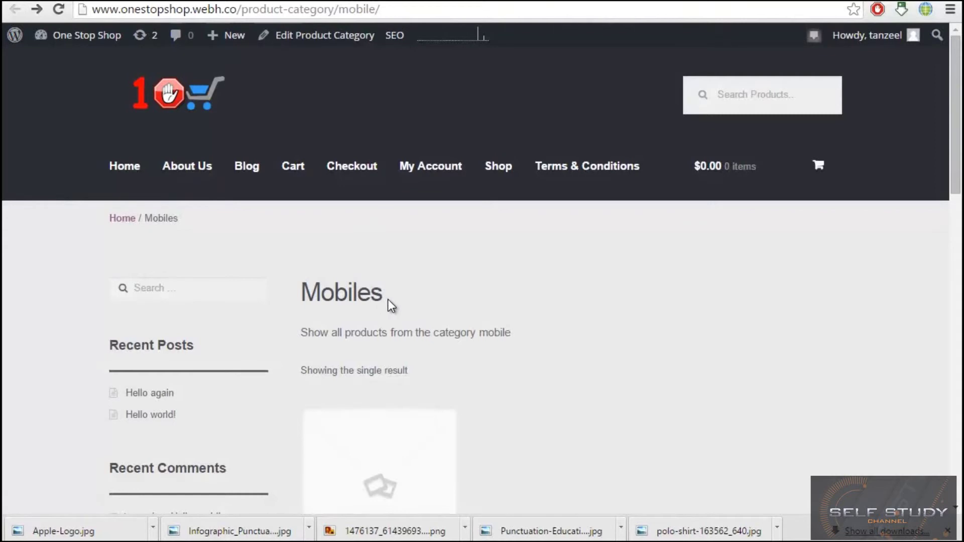
{"action": "scroll", "coordinate": [391, 305], "scroll_direction": "down", "scroll_amount": 3}
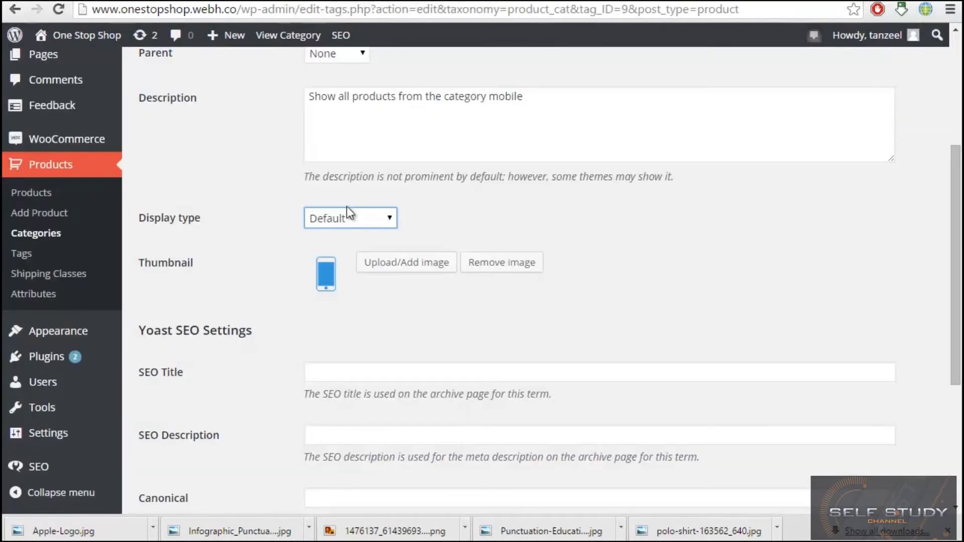
{"action": "left_click", "coordinate": [361, 218]}
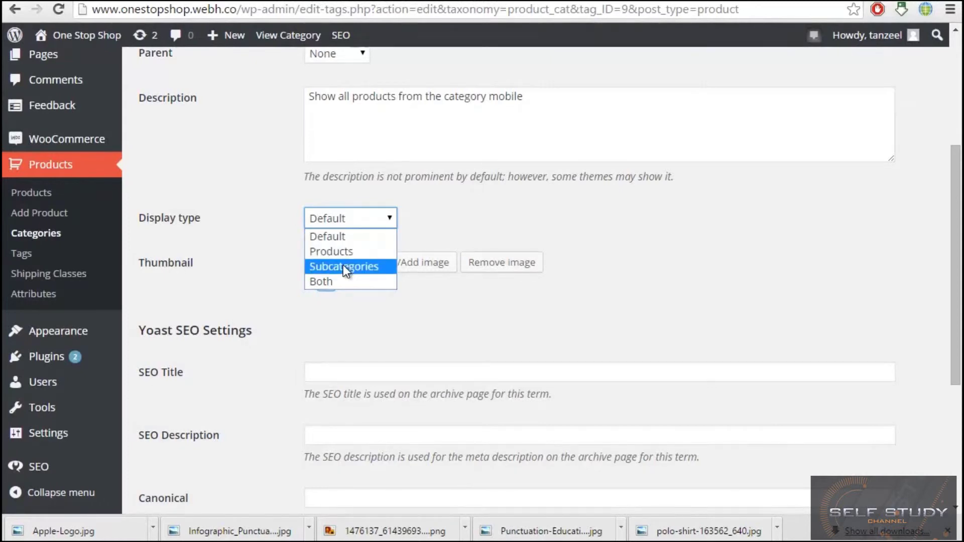
{"action": "mouse_move", "coordinate": [341, 36]}
{"action": "left_click", "coordinate": [337, 284]}
{"action": "scroll", "coordinate": [346, 276], "scroll_direction": "down", "scroll_amount": 5}
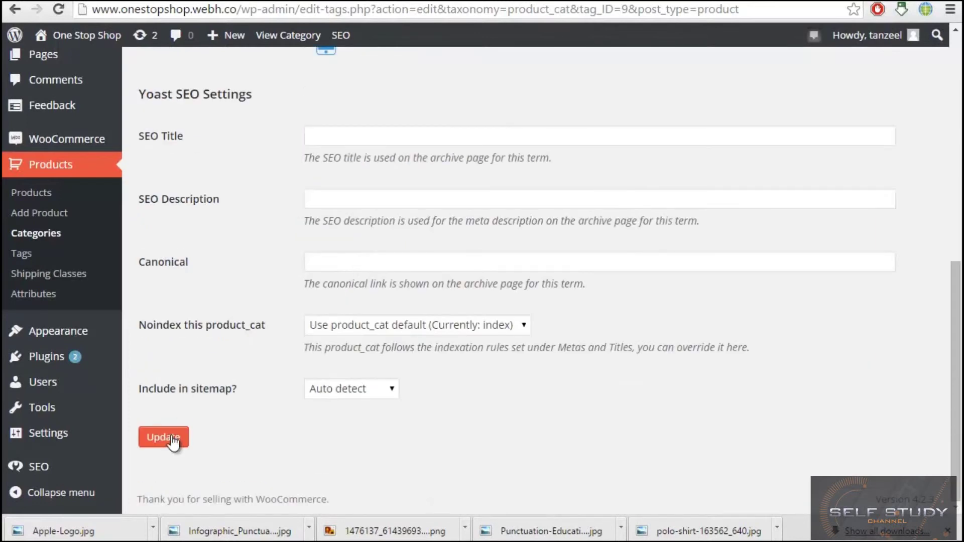
{"action": "left_click", "coordinate": [166, 440]}
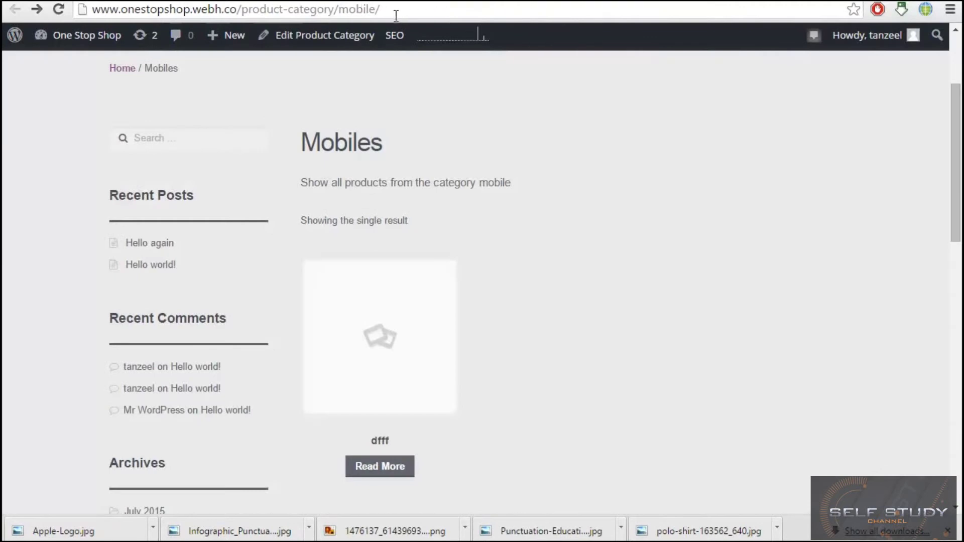
{"action": "left_click", "coordinate": [399, 12]}
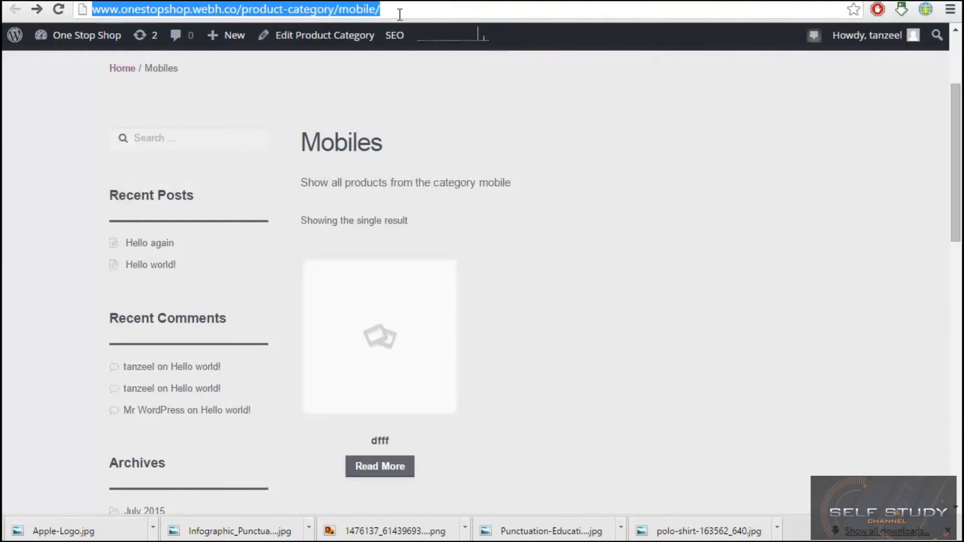
Step: Reload the storefront Mobiles page to review the Both display
{"action": "key", "text": "Return"}
{"action": "scroll", "coordinate": [402, 198], "scroll_direction": "down", "scroll_amount": 6}
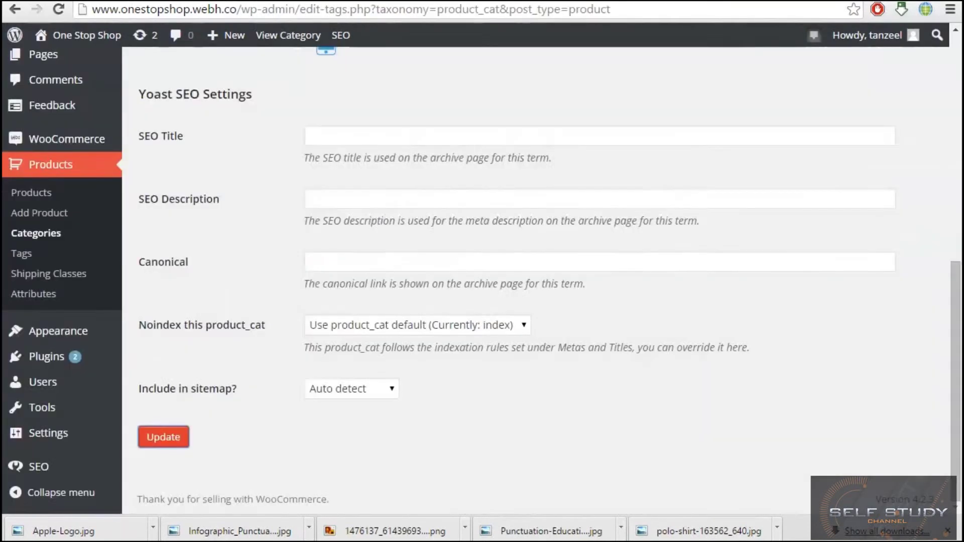
{"action": "scroll", "coordinate": [405, 172], "scroll_direction": "down", "scroll_amount": 5}
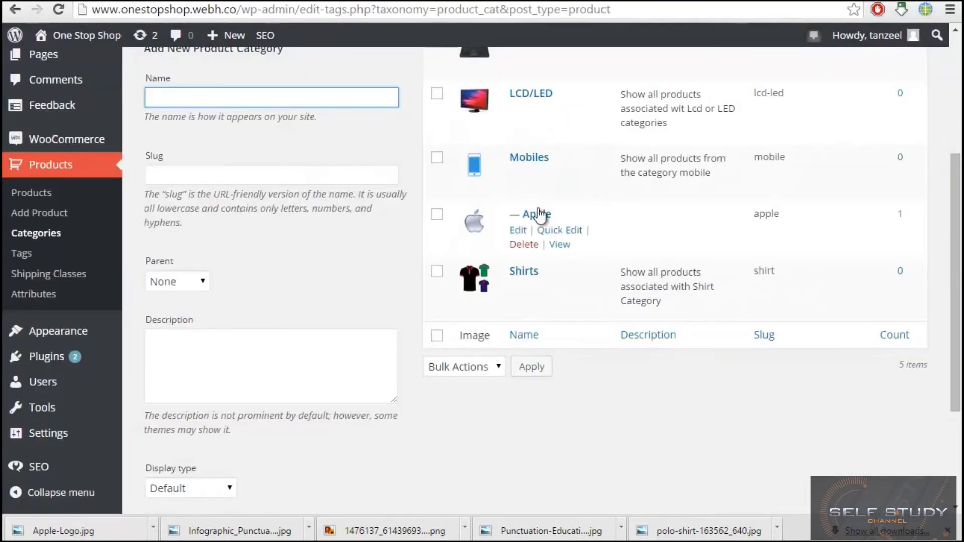
Step: Switch the Mobiles display type from Both back to Default and update the category
{"action": "left_click", "coordinate": [517, 173]}
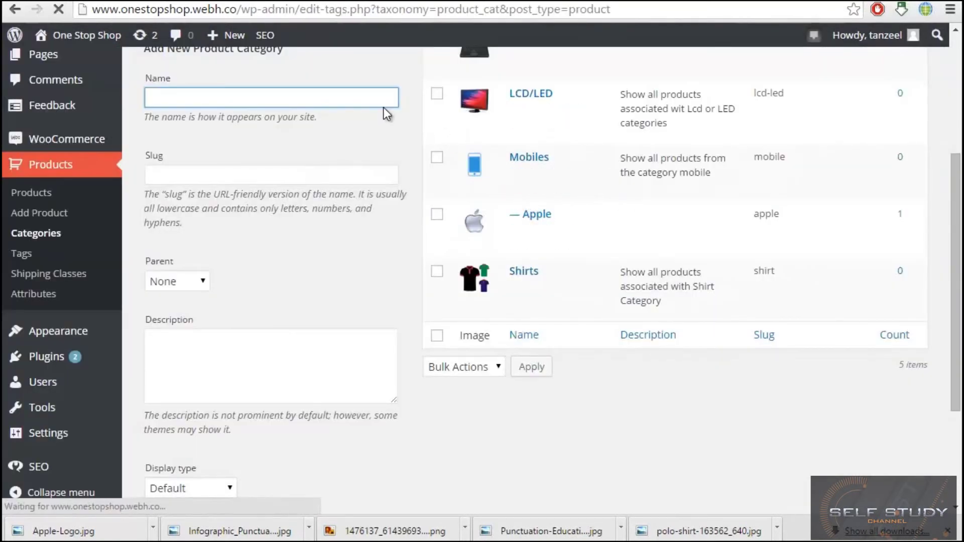
{"action": "scroll", "coordinate": [418, 286], "scroll_direction": "down", "scroll_amount": 5}
{"action": "scroll", "coordinate": [332, 211], "scroll_direction": "up", "scroll_amount": 5}
{"action": "scroll", "coordinate": [396, 278], "scroll_direction": "down", "scroll_amount": 2}
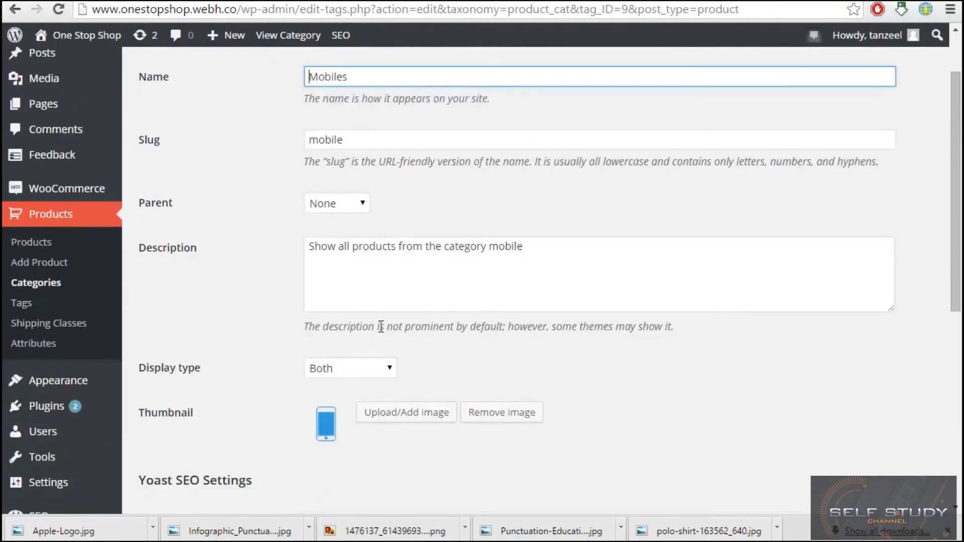
{"action": "left_click", "coordinate": [384, 373]}
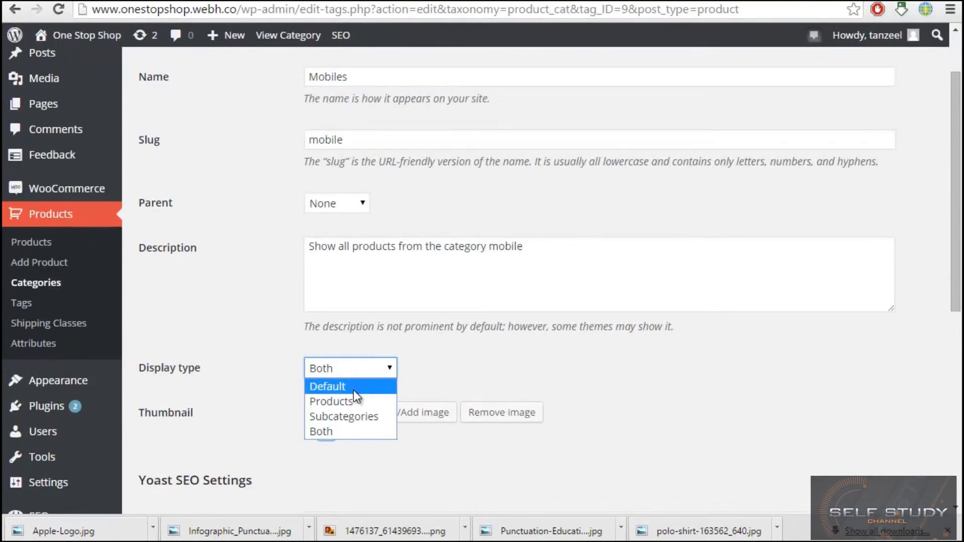
{"action": "left_click", "coordinate": [325, 387]}
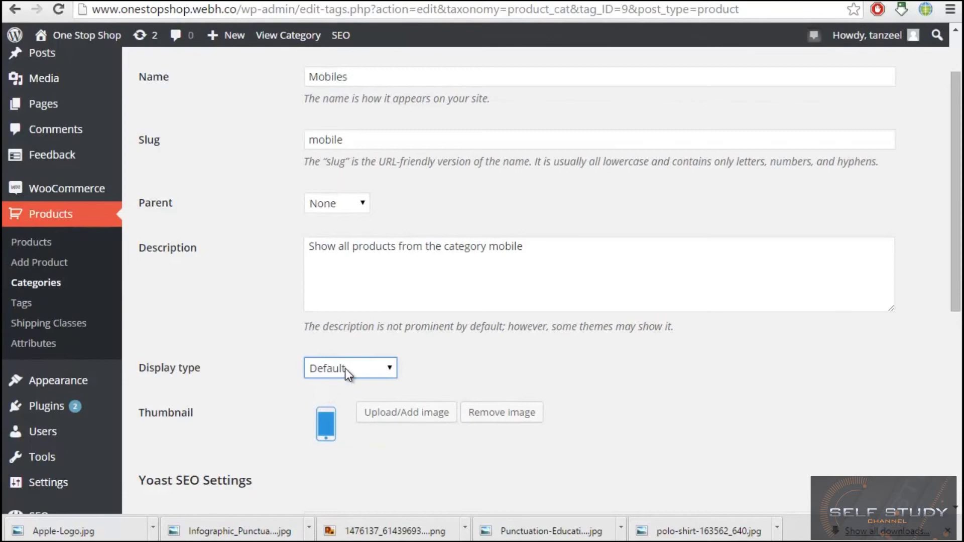
{"action": "scroll", "coordinate": [345, 368], "scroll_direction": "down", "scroll_amount": 8}
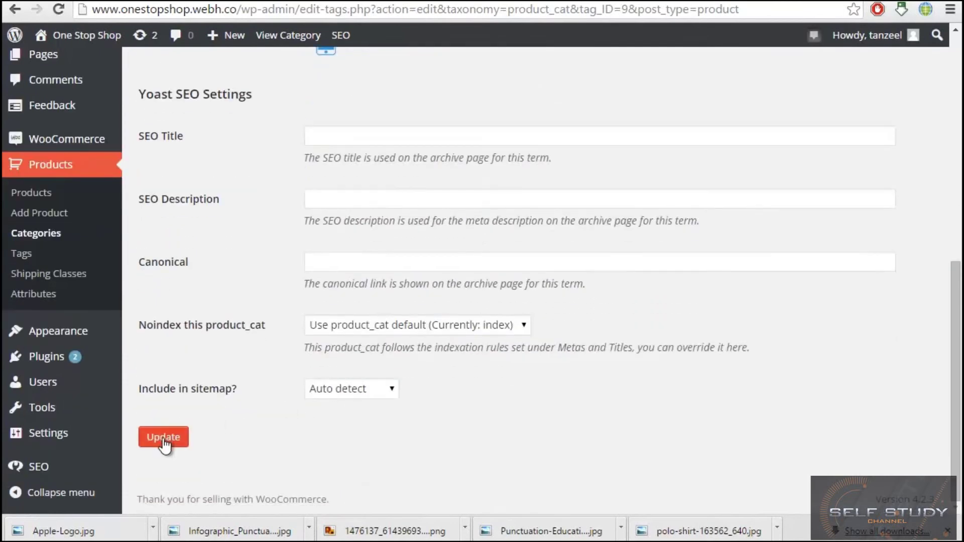
{"action": "left_click", "coordinate": [164, 438]}
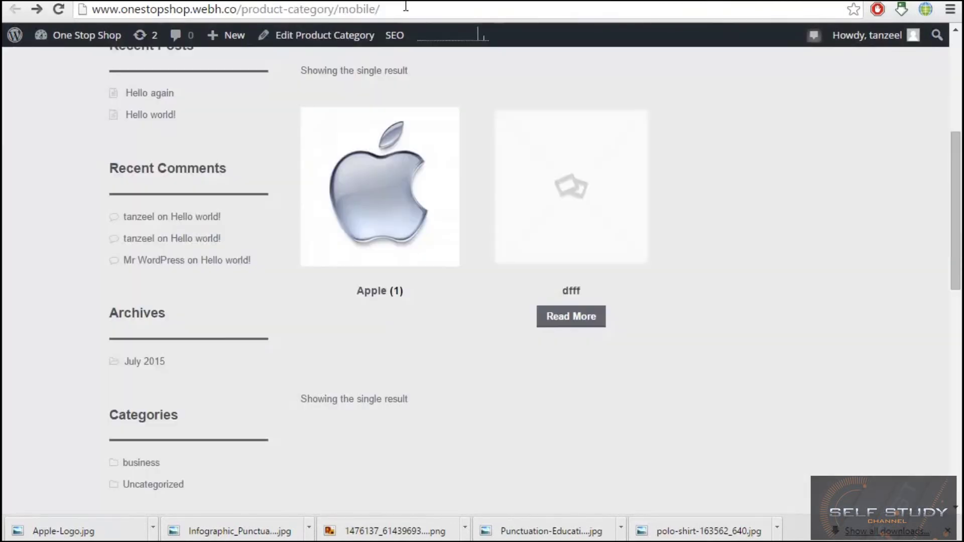
Step: Reload the storefront Mobiles page showing only dfff, then return to the categories list
{"action": "left_click", "coordinate": [397, 15]}
{"action": "key", "text": "Return"}
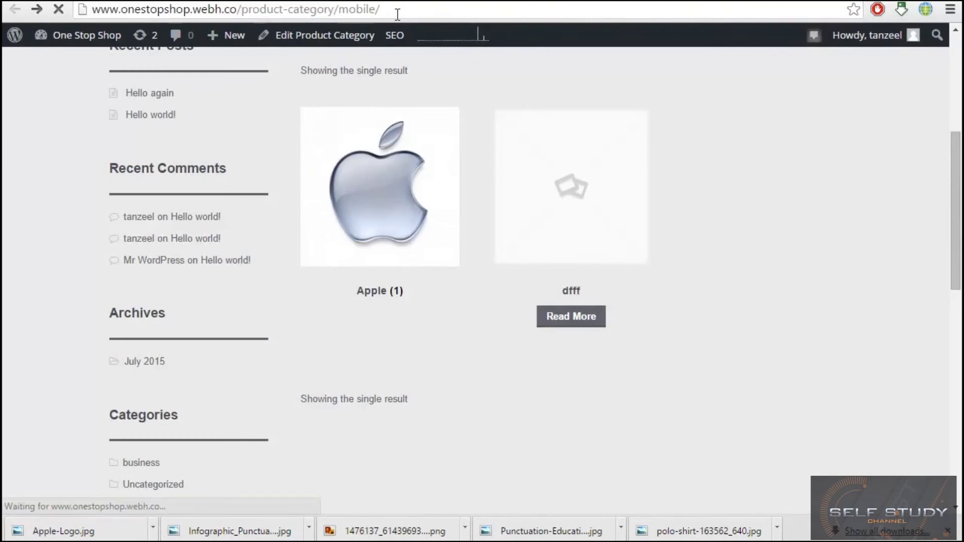
{"action": "scroll", "coordinate": [450, 182], "scroll_direction": "down", "scroll_amount": 3}
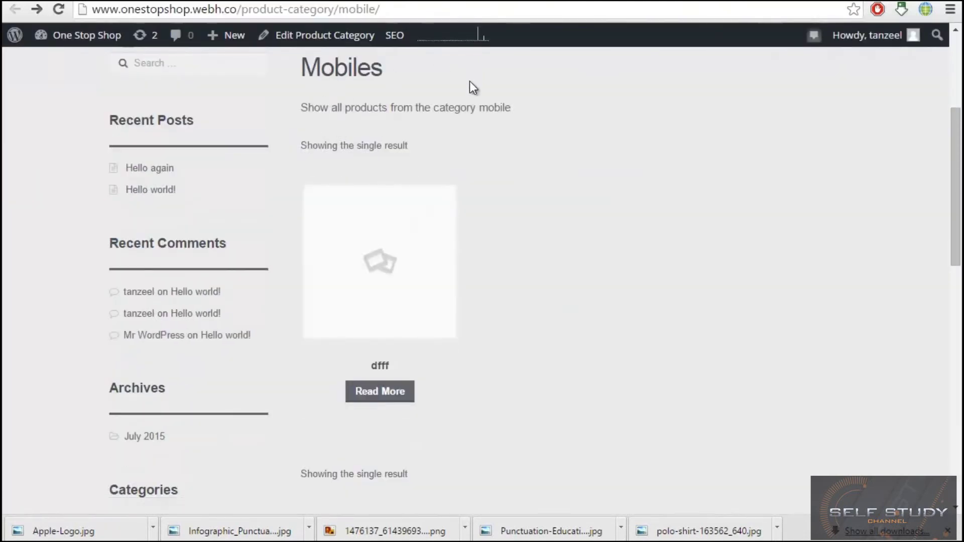
{"action": "key", "text": "alt+Right"}
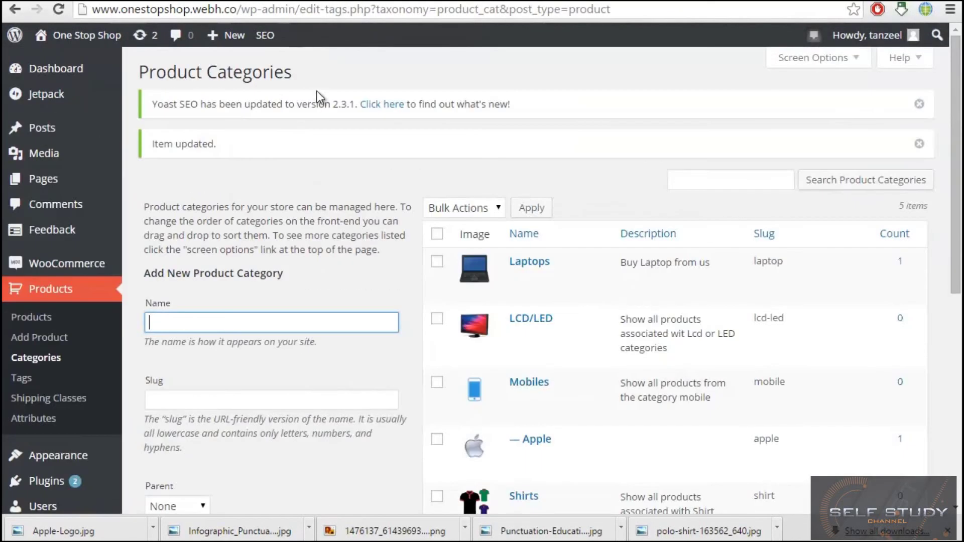
{"action": "scroll", "coordinate": [484, 229], "scroll_direction": "down", "scroll_amount": 3}
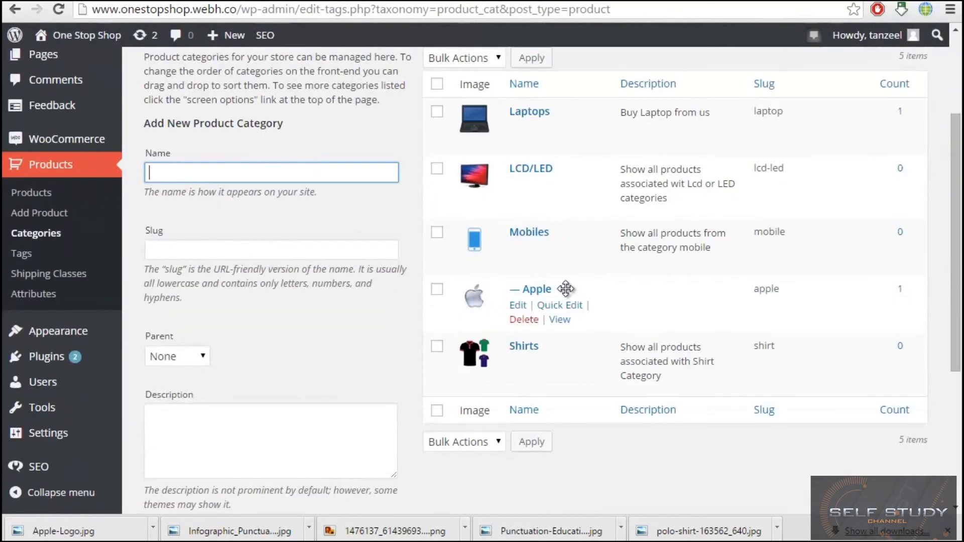